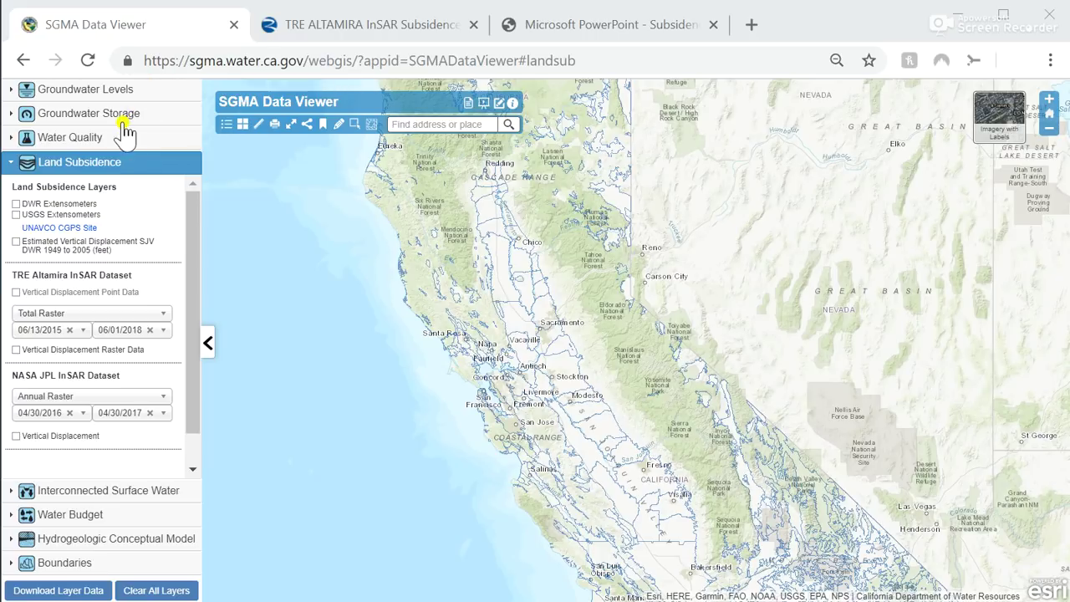
# Expand Land Subsidence to list the extensometer, CGPS, vertical displacement and InSAR layers
pyautogui.moveTo(119, 249)
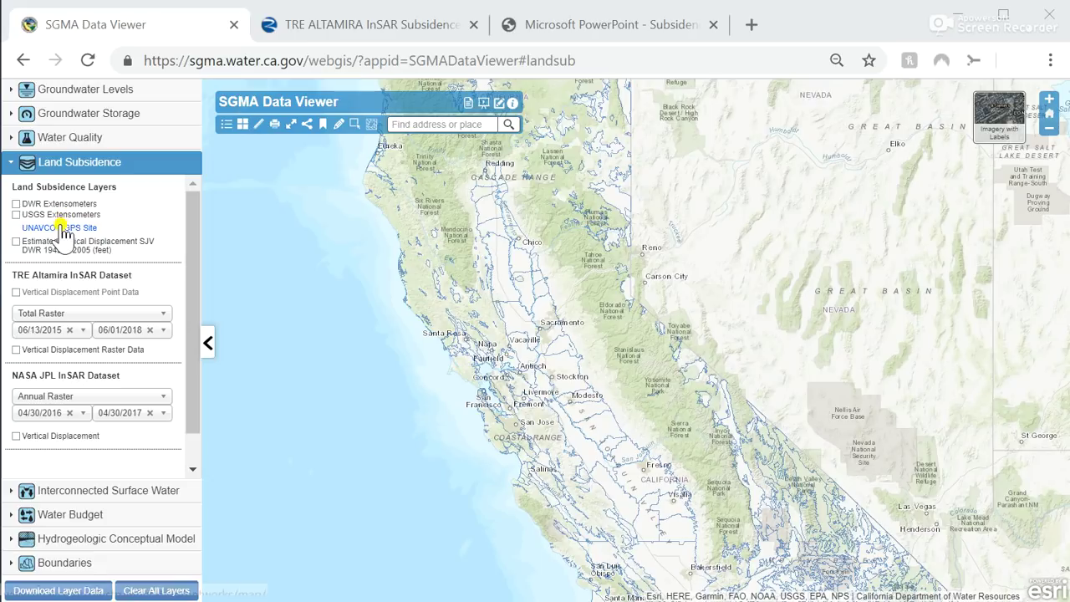
# Turn on Estimated Vertical Displacement SJV DWR 1949 to 2005 and zoom toward the San Joaquin Valley
pyautogui.click(16, 243)
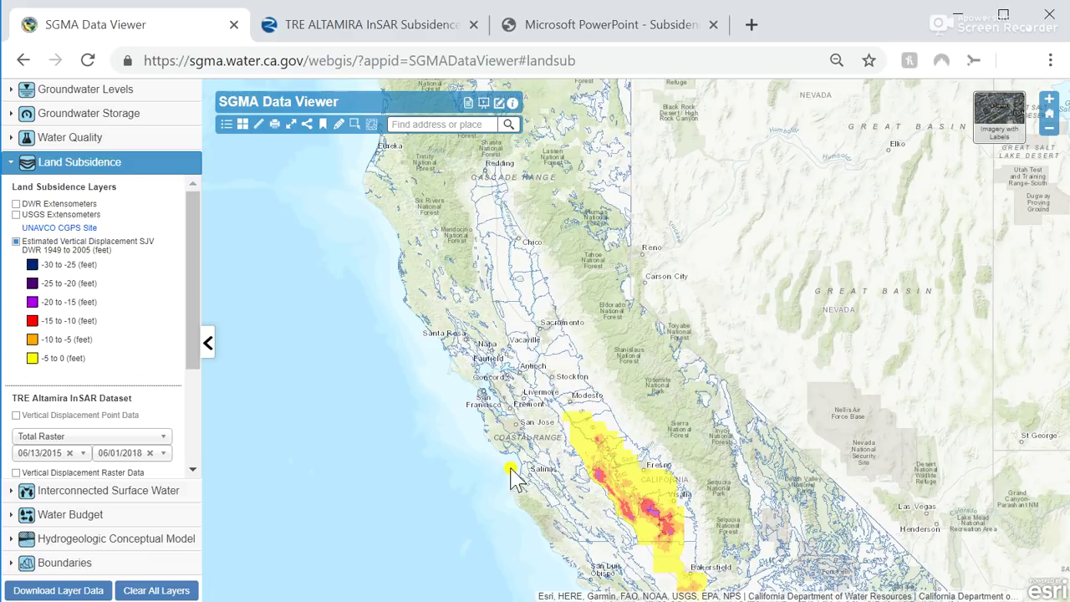
pyautogui.moveTo(528, 480); pyautogui.dragTo(382, 356)
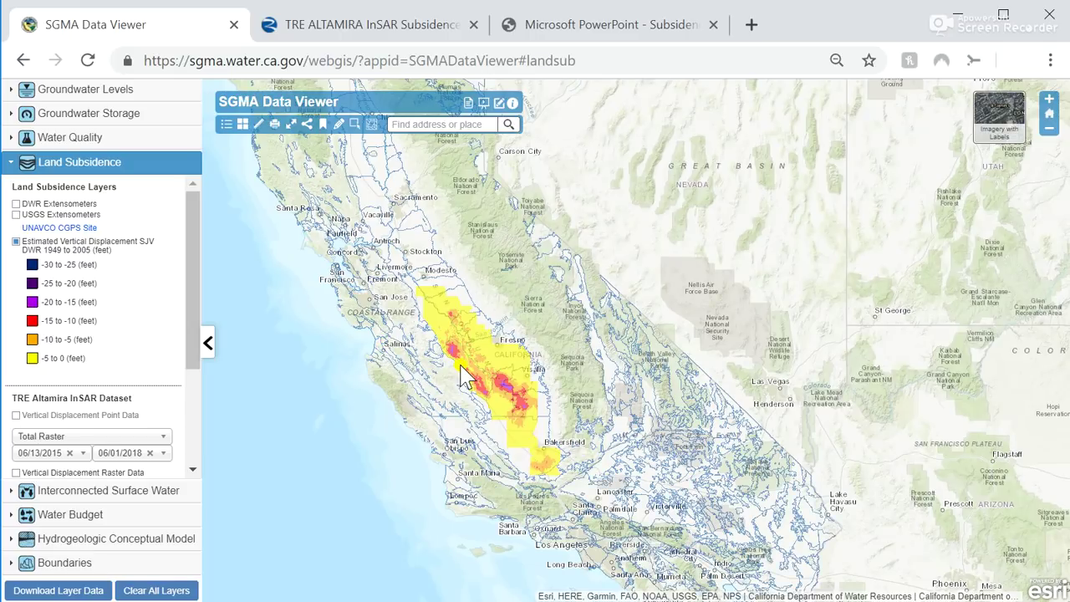
pyautogui.scroll(1, 485, 409)
pyautogui.scroll(1, 485, 409)
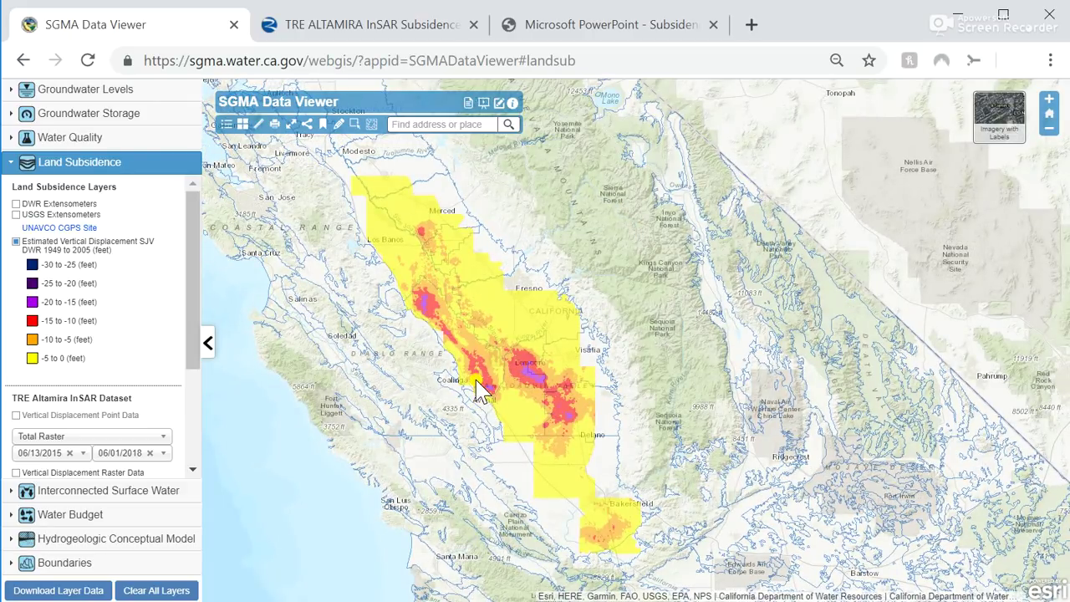
pyautogui.scroll(1, 480, 388)
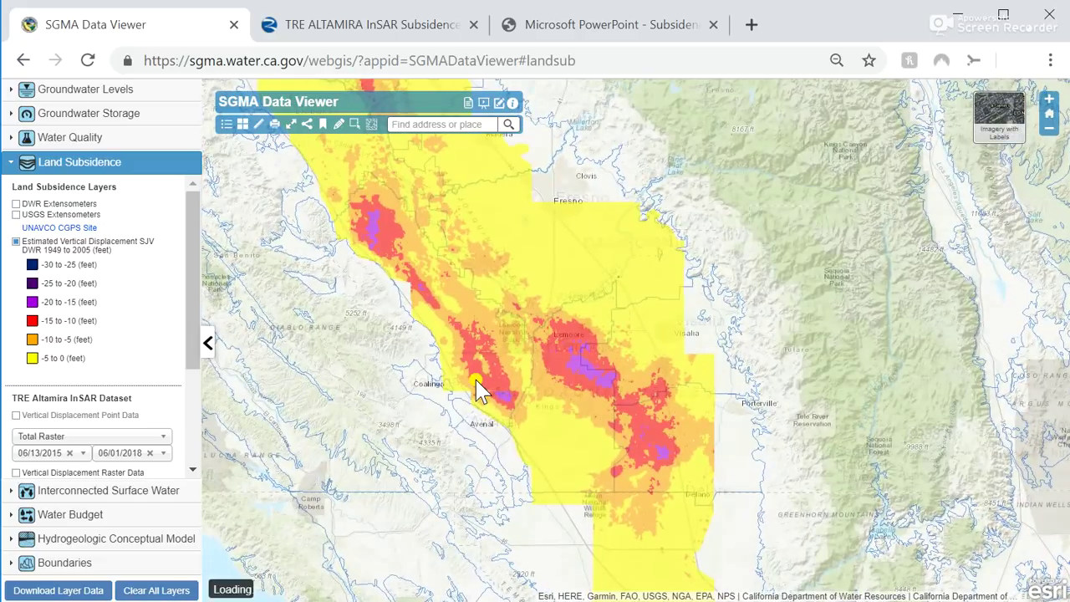
# Adjust the displacement layer's transparency slider and reframe the valley view
pyautogui.moveTo(159, 342)
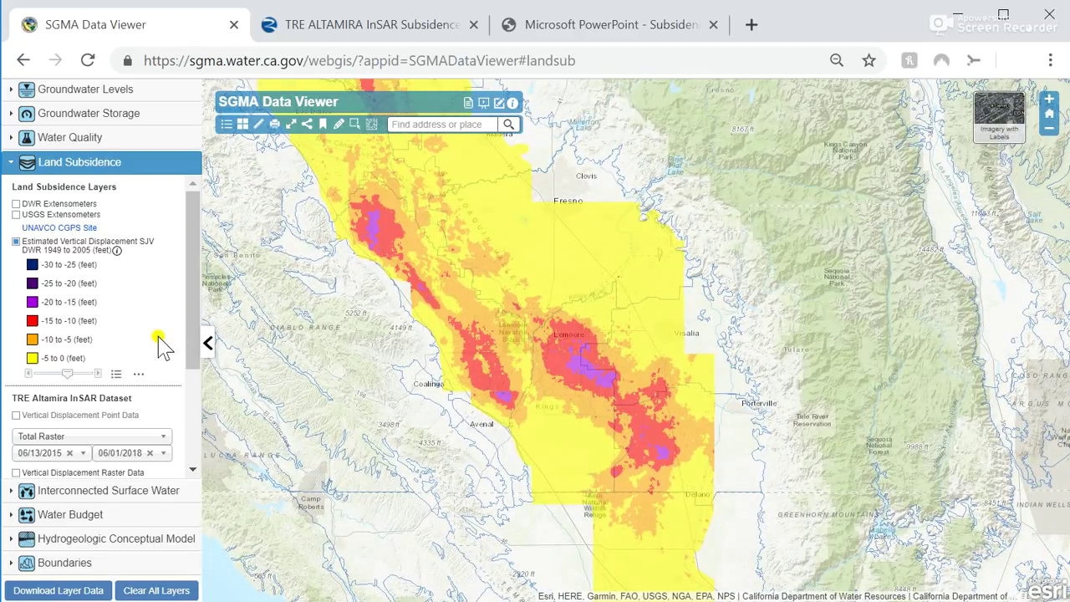
pyautogui.moveTo(70, 381)
pyautogui.mouseDown()
pyautogui.moveTo(51, 382)
pyautogui.moveTo(75, 383)
pyautogui.mouseUp()
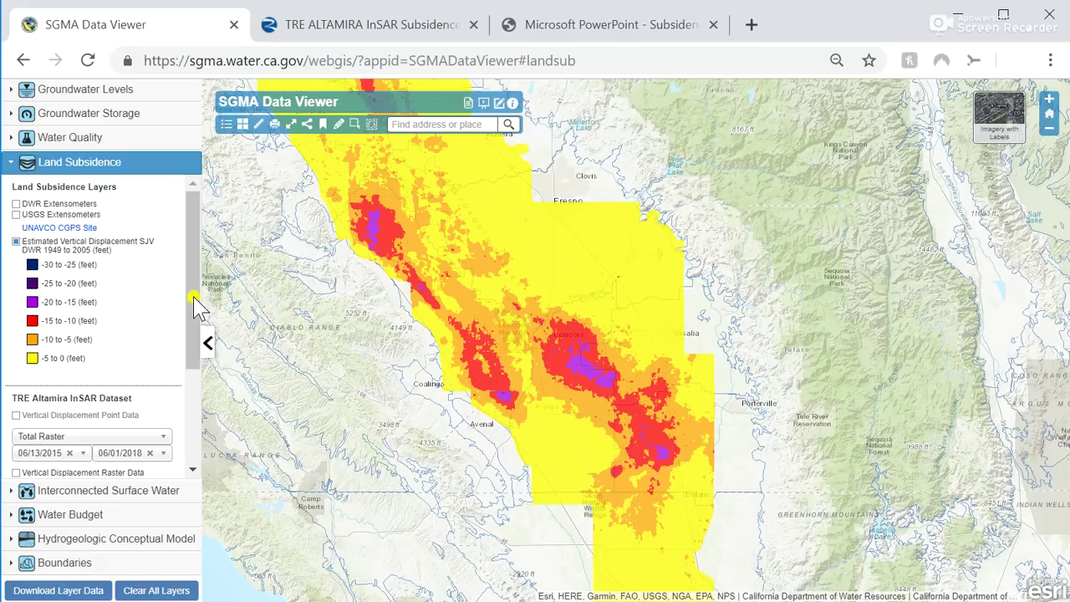
pyautogui.scroll(-1, 293, 296)
pyautogui.moveTo(332, 335); pyautogui.dragTo(398, 375)
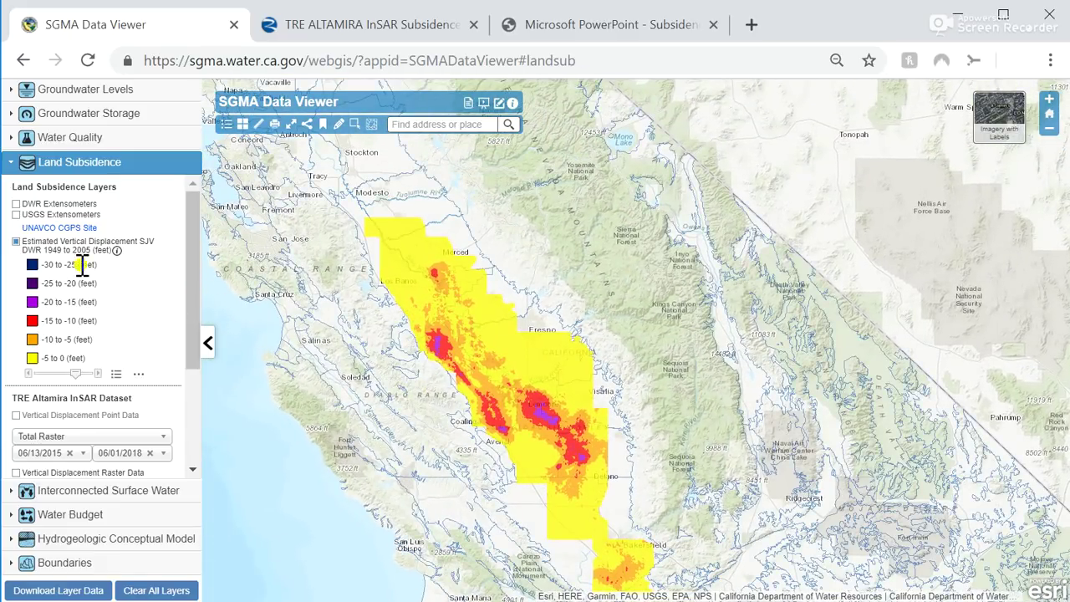
# Swap the 1949–2005 layer for TRE Altamira Vertical Displacement Raster Data
pyautogui.click(16, 243)
pyautogui.moveTo(193, 254); pyautogui.dragTo(198, 282)
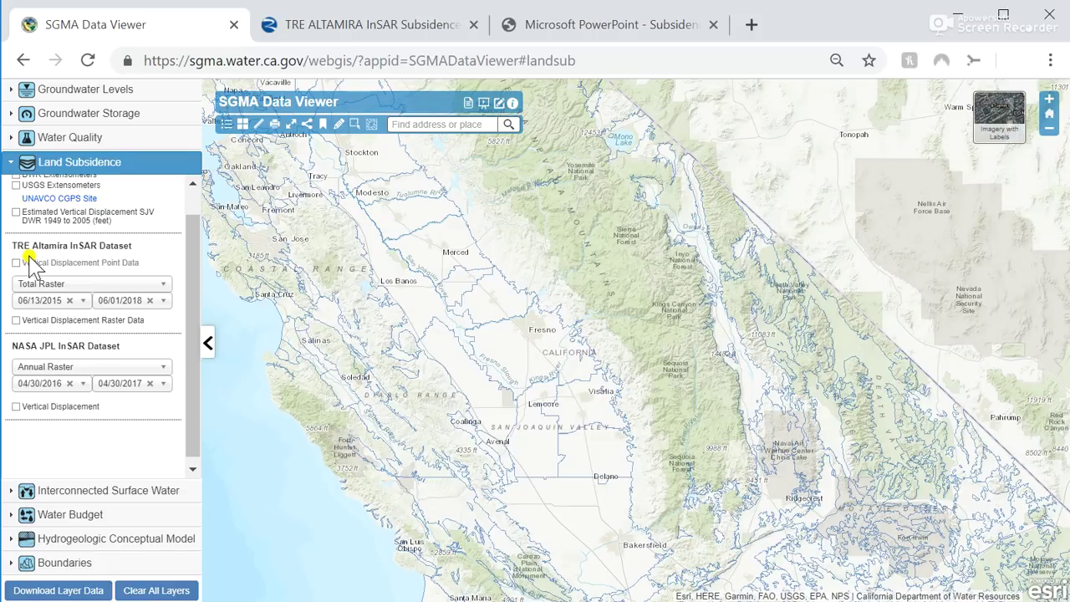
pyautogui.click(16, 321)
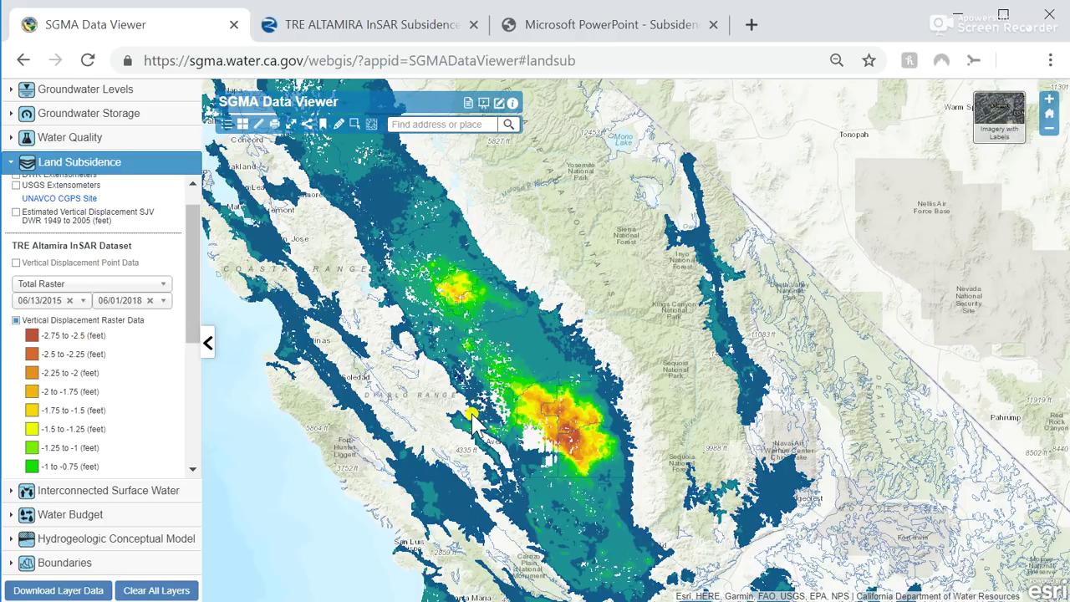
# Zoom in and centre the map on the deepest subsidence hotspot near the Tule basin
pyautogui.scroll(-3, 468, 425)
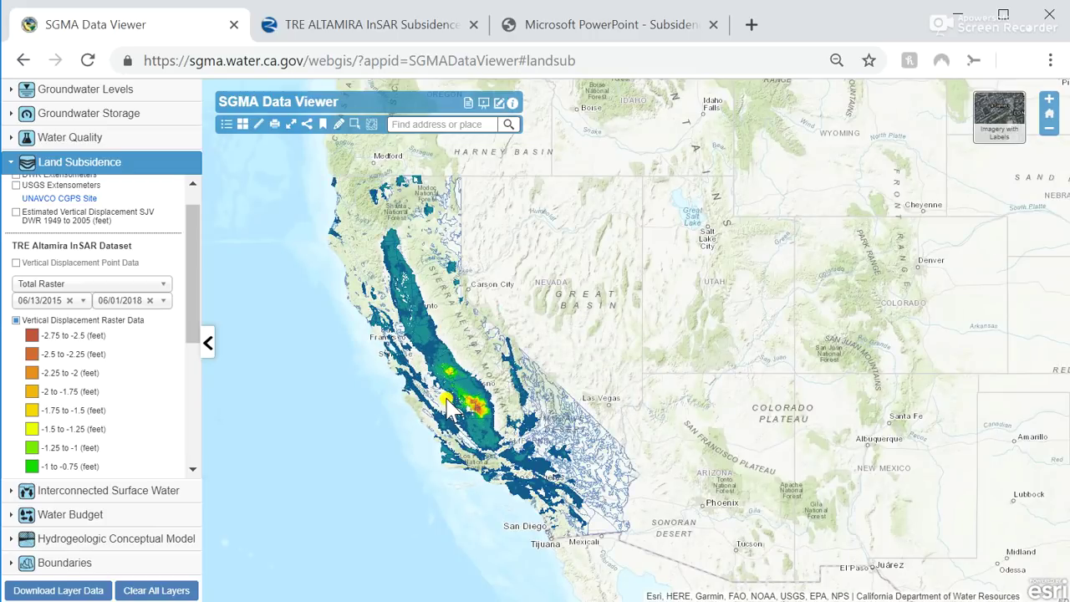
pyautogui.scroll(1, 468, 401)
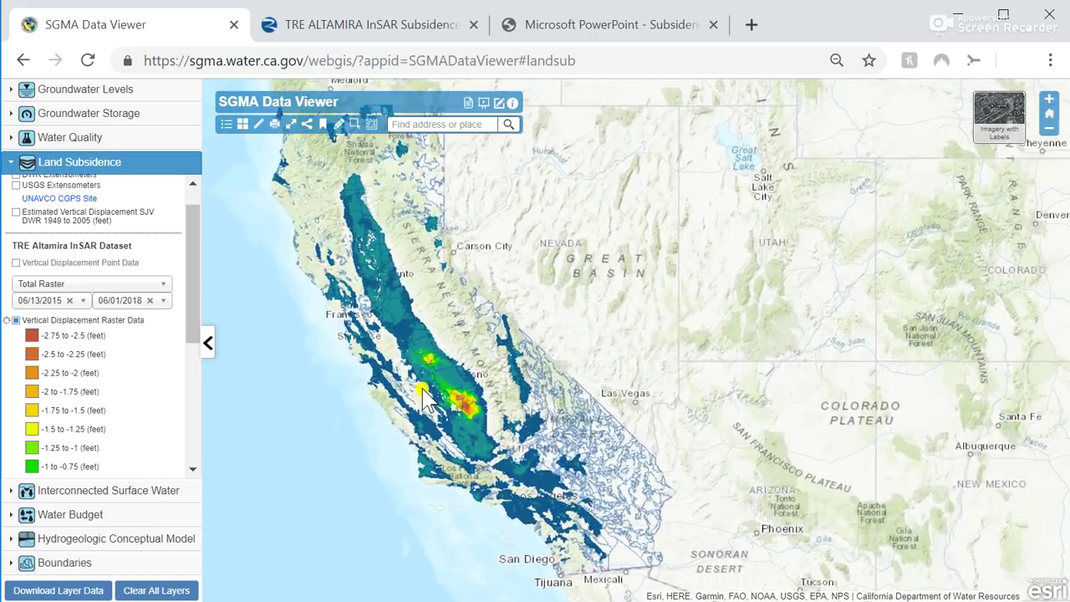
pyautogui.scroll(2, 522, 418)
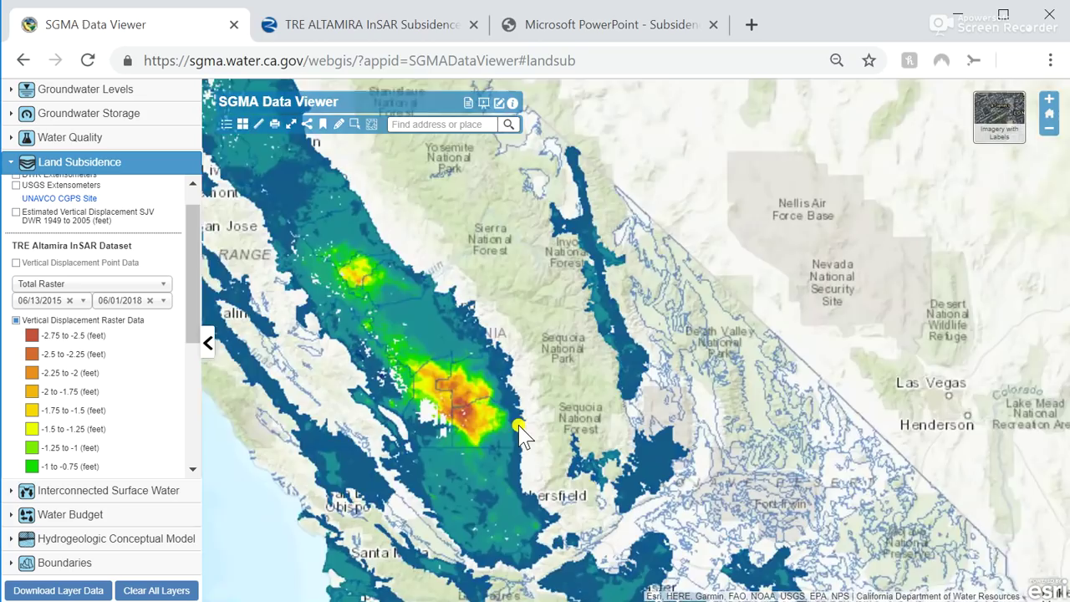
pyautogui.scroll(2, 468, 422)
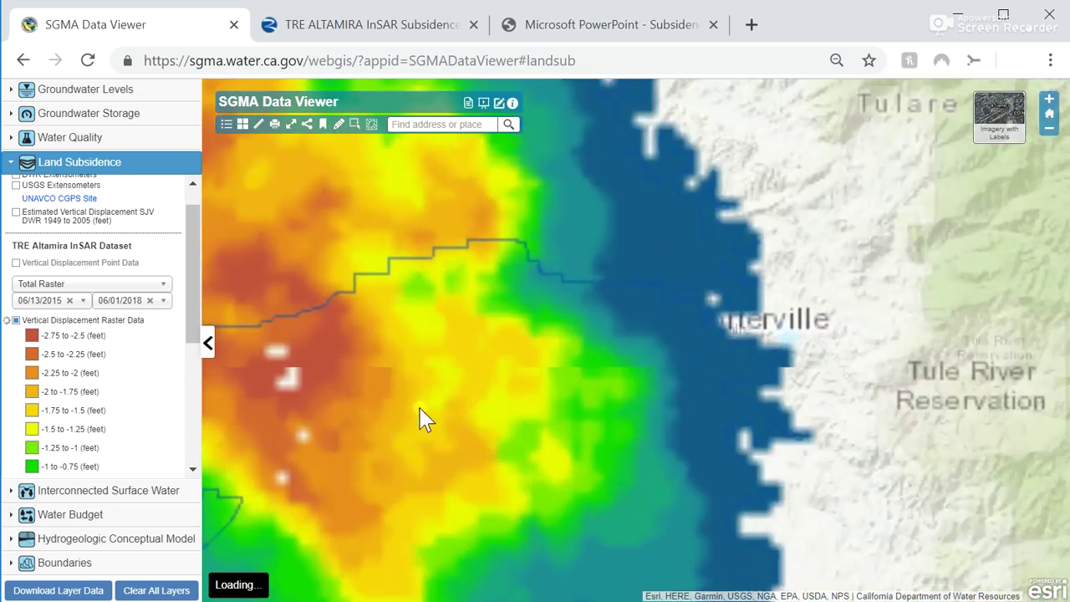
pyautogui.moveTo(320, 387); pyautogui.dragTo(418, 390)
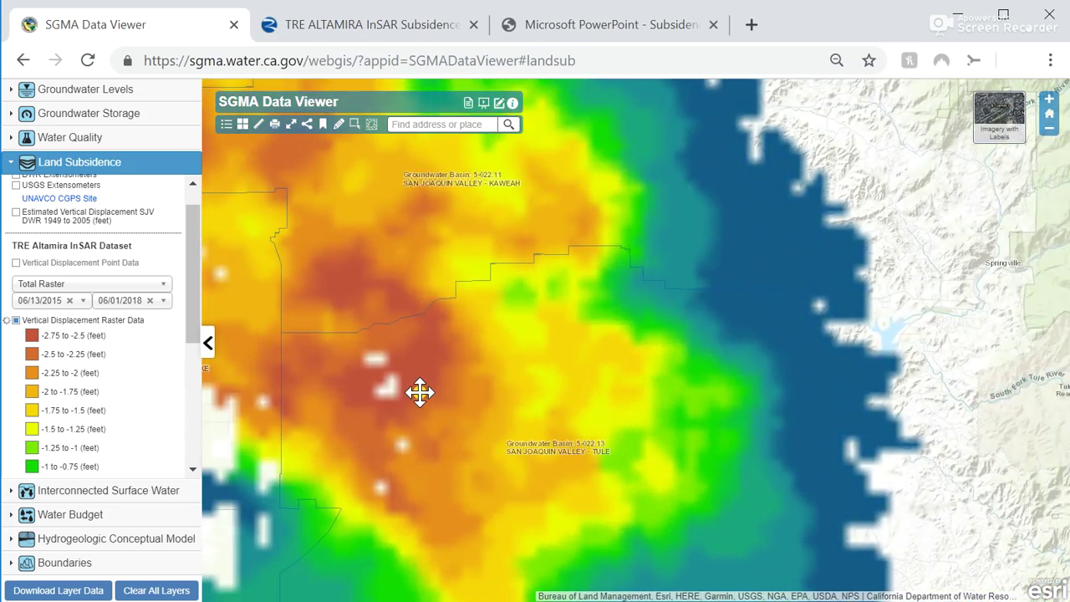
pyautogui.scroll(2, 418, 389)
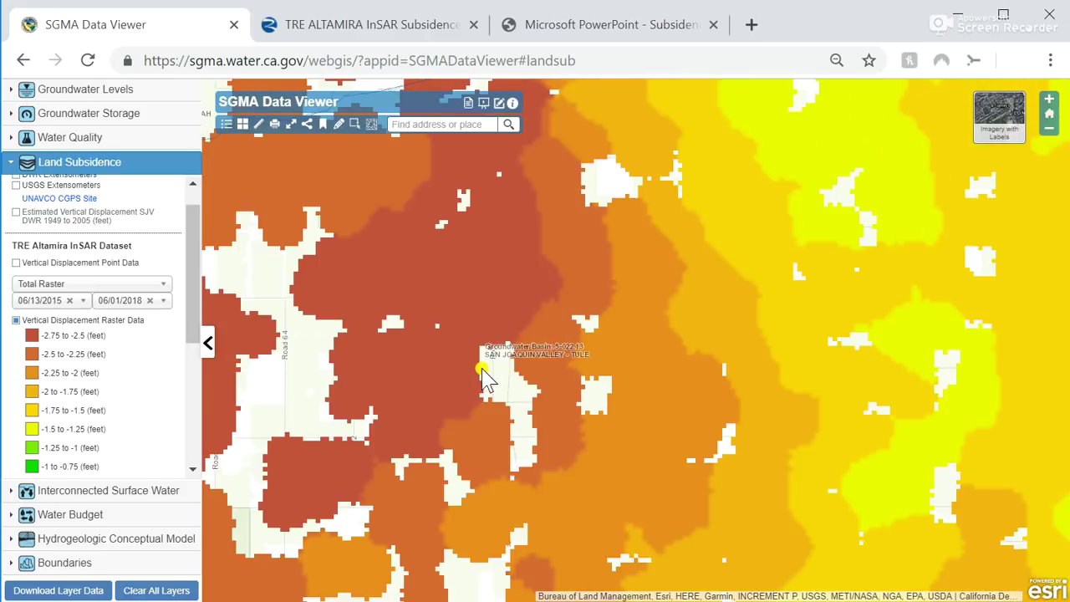
# Query a hotspot point and open its -2.563 ft chart for 36.03802, -119.38651
pyautogui.click(448, 360)
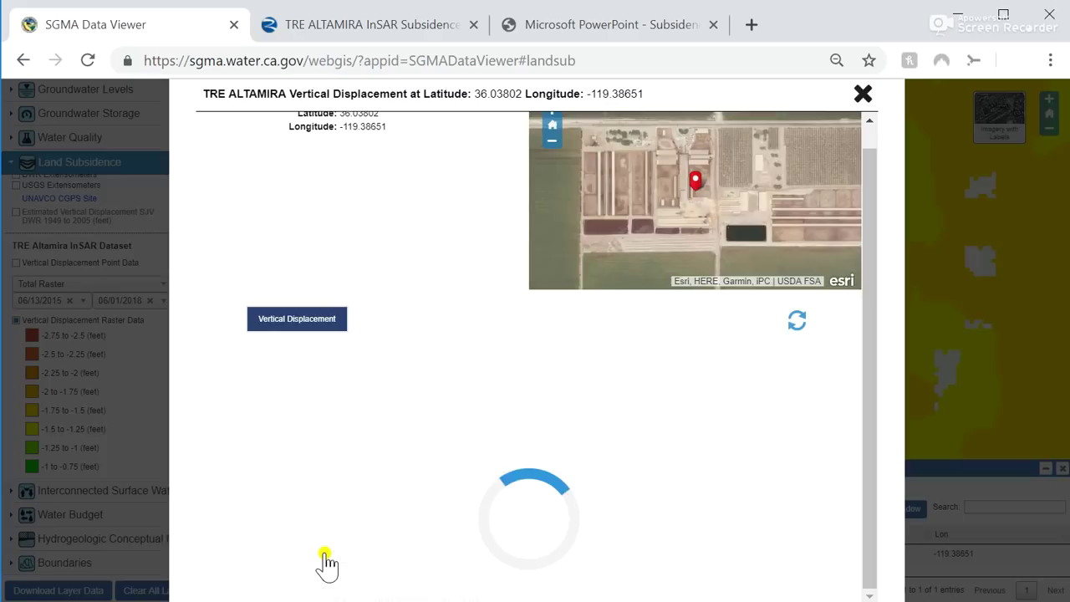
pyautogui.click(324, 554)
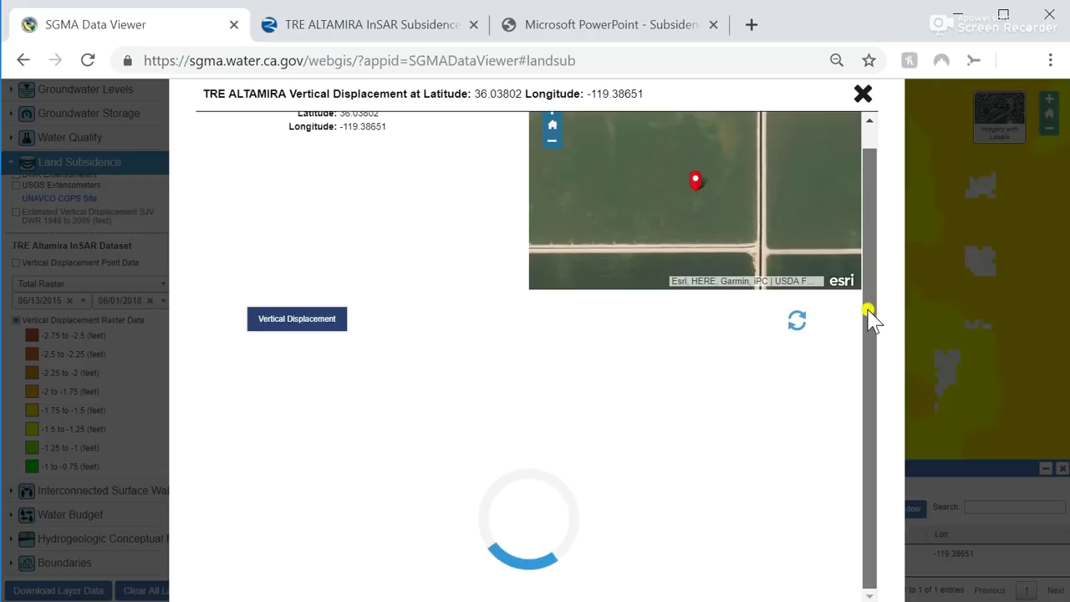
# Scroll through the point's displacement chart and measurement table
pyautogui.moveTo(872, 322); pyautogui.dragTo(872, 289)
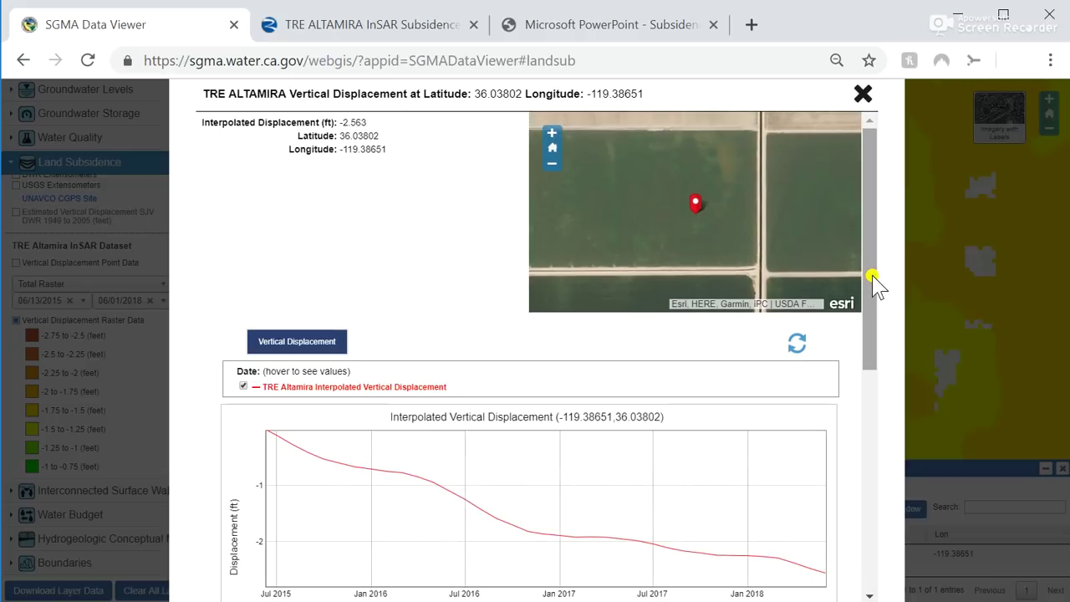
pyautogui.moveTo(871, 276); pyautogui.dragTo(886, 367)
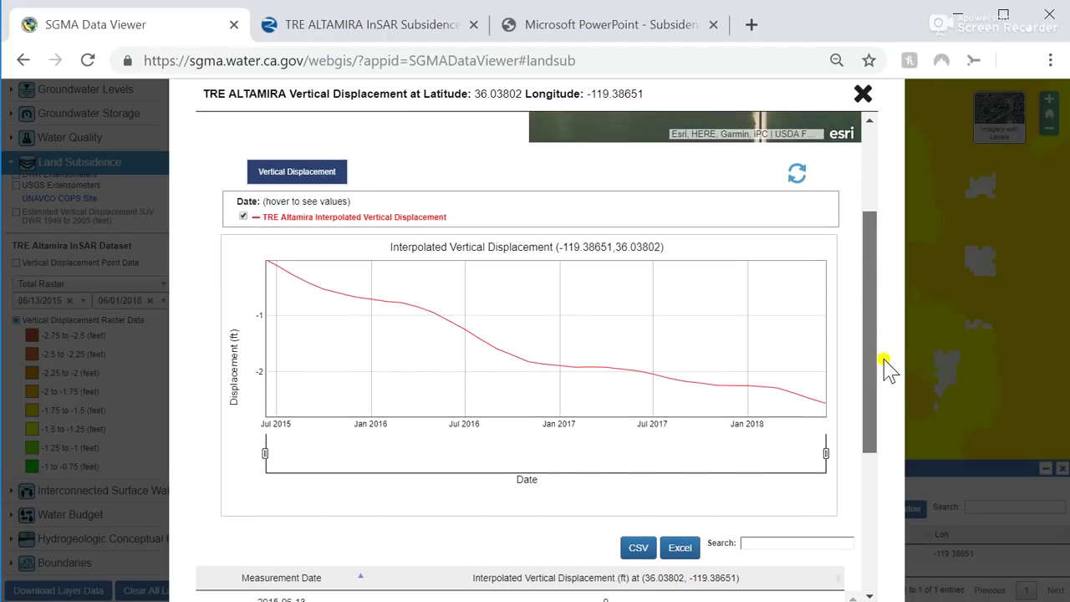
pyautogui.moveTo(269, 272)
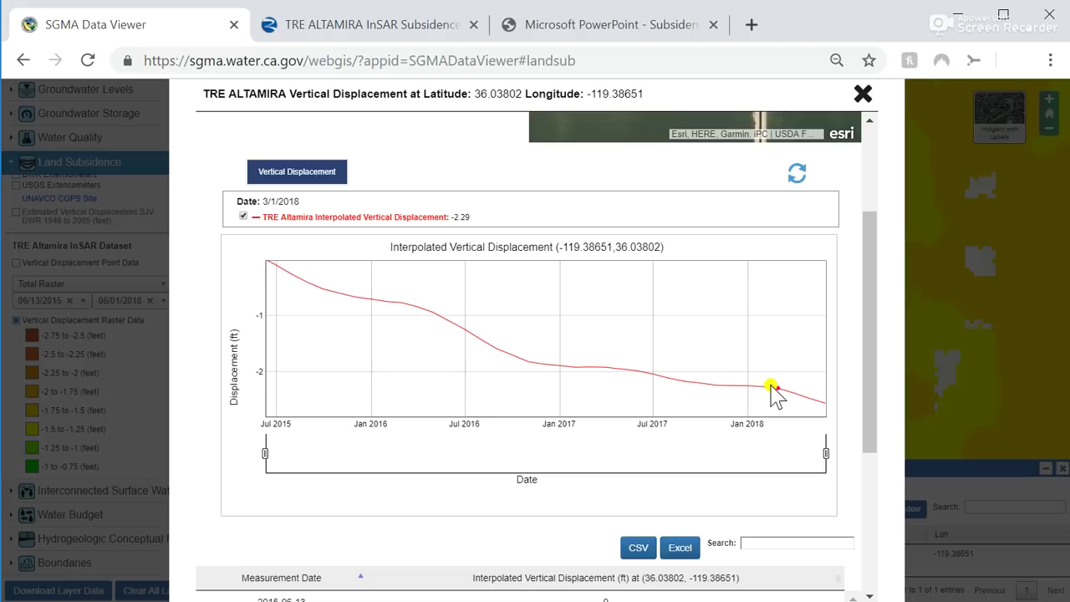
pyautogui.moveTo(874, 390); pyautogui.dragTo(878, 463)
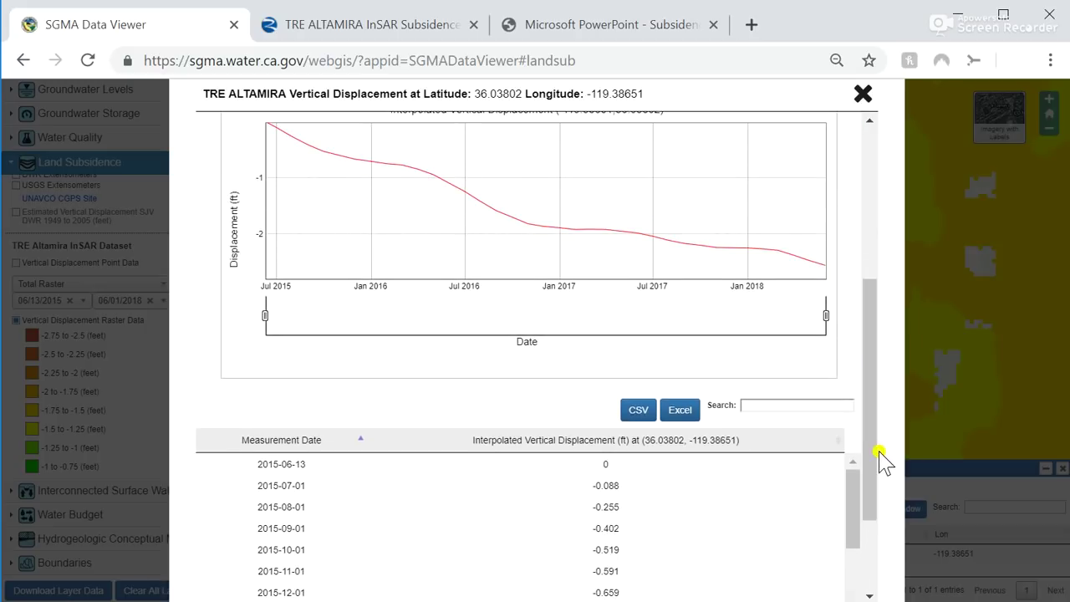
# Download the displacement measurements as CSV and close the chart window
pyautogui.click(637, 411)
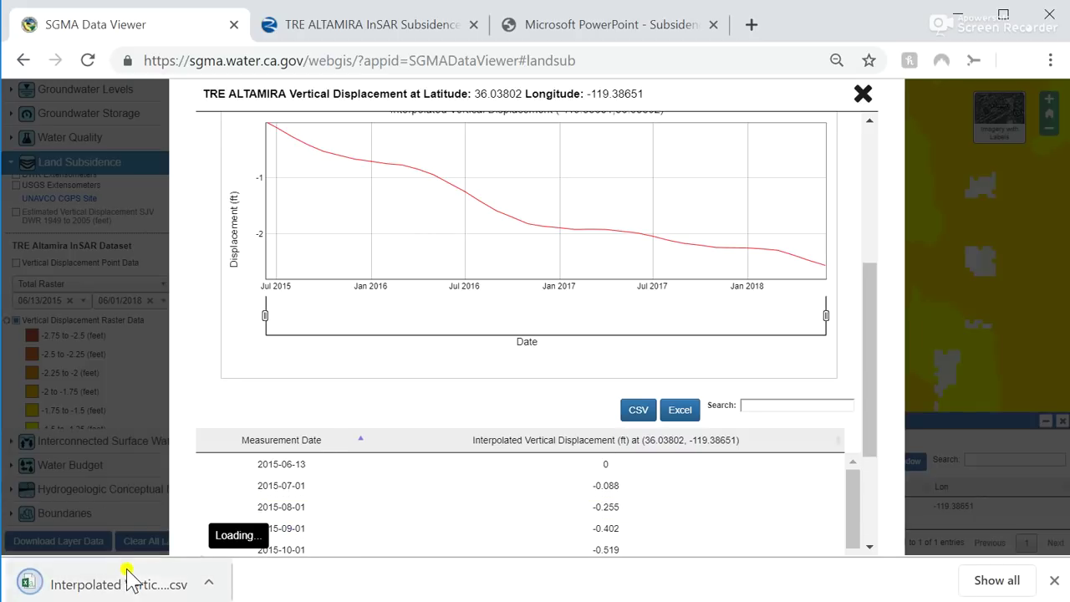
pyautogui.click(1055, 582)
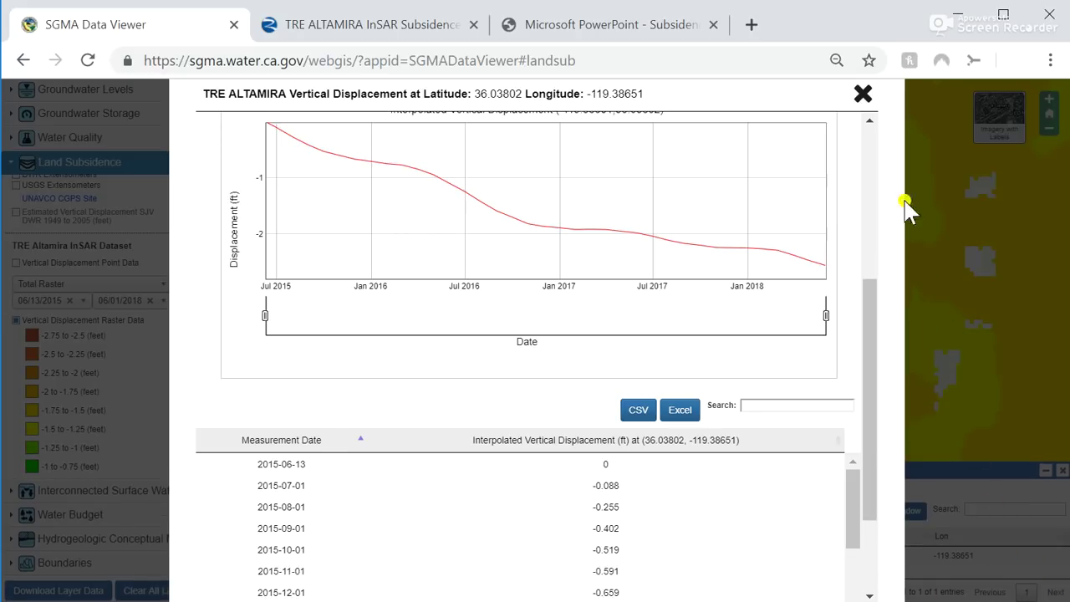
pyautogui.click(866, 99)
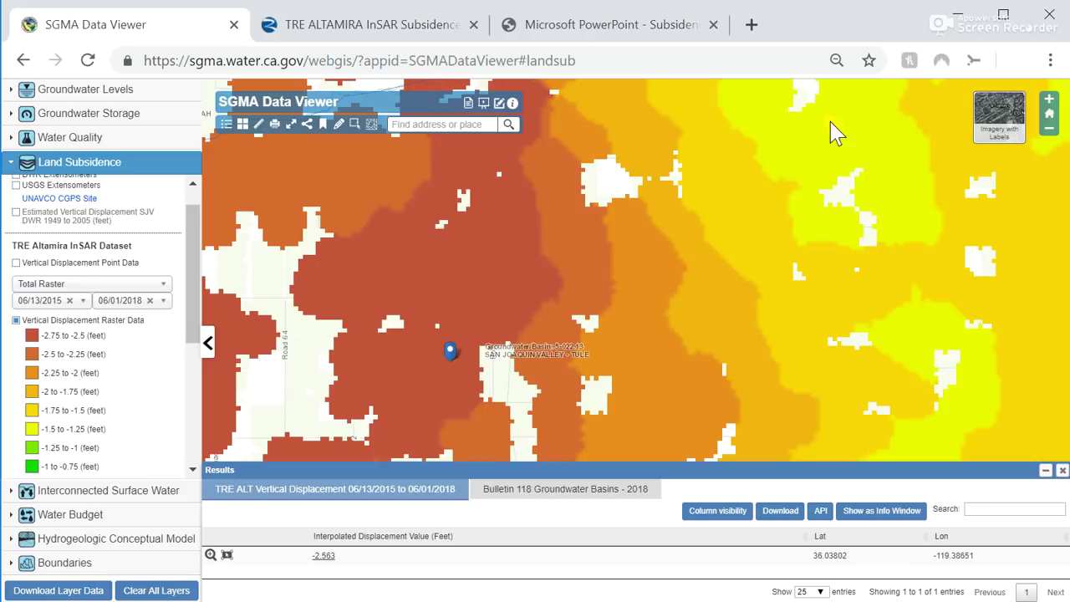
# Turn on TRE Altamira point data, zoom in, and list a spot's -2.874 ft displacement and nearby InSAR point
pyautogui.moveTo(391, 283); pyautogui.dragTo(504, 277)
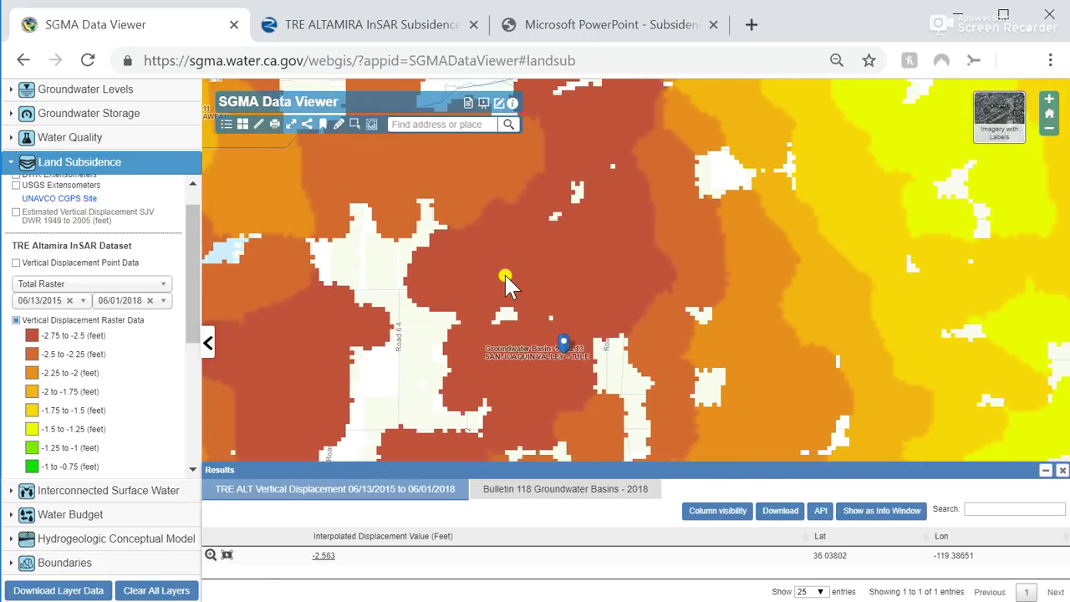
pyautogui.click(16, 266)
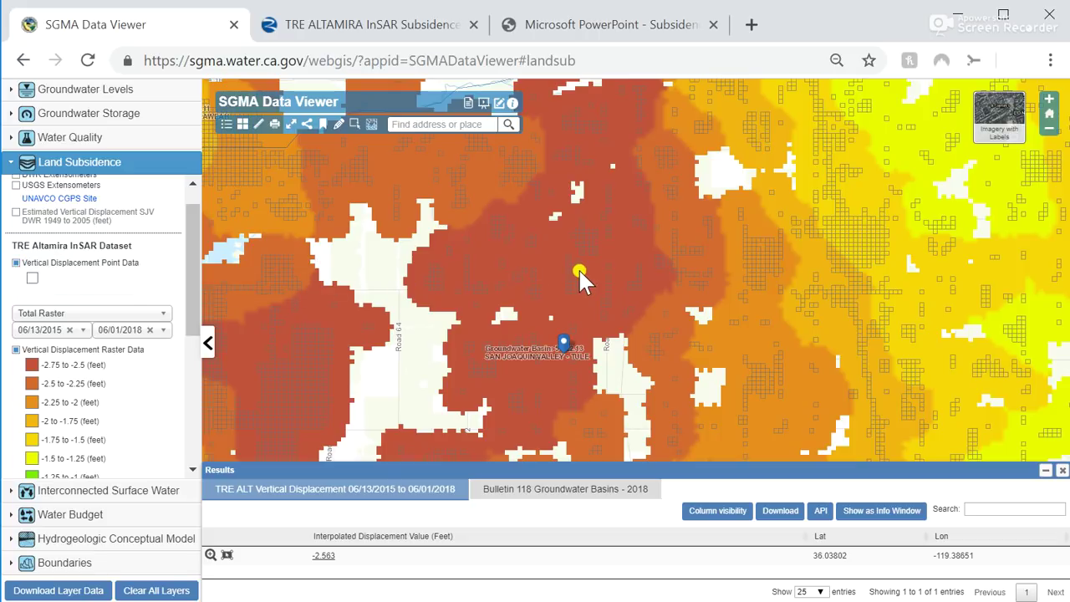
pyautogui.scroll(1, 577, 267)
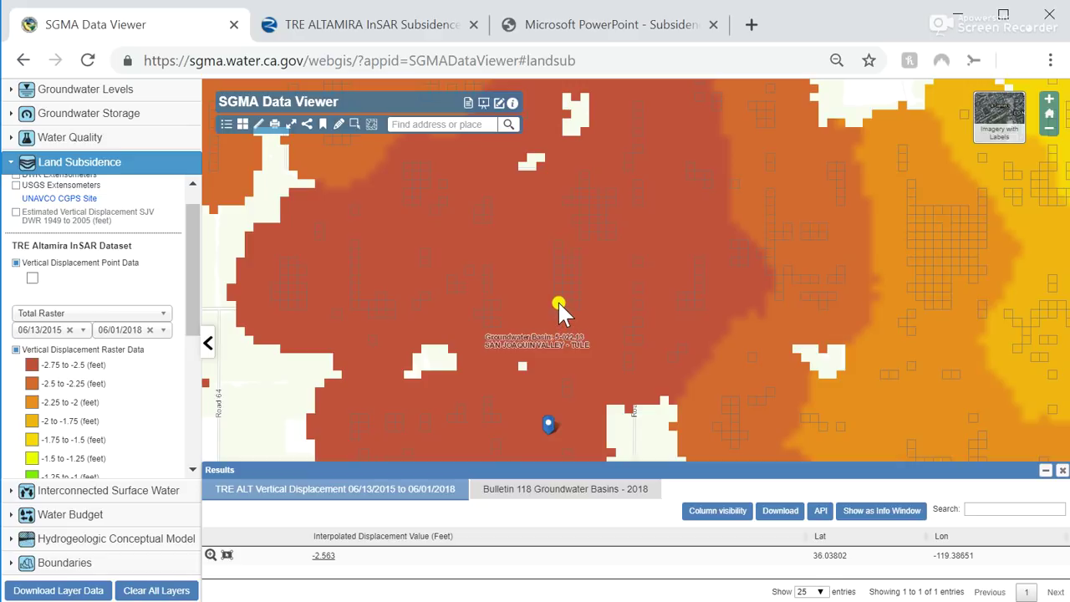
pyautogui.scroll(1, 557, 300)
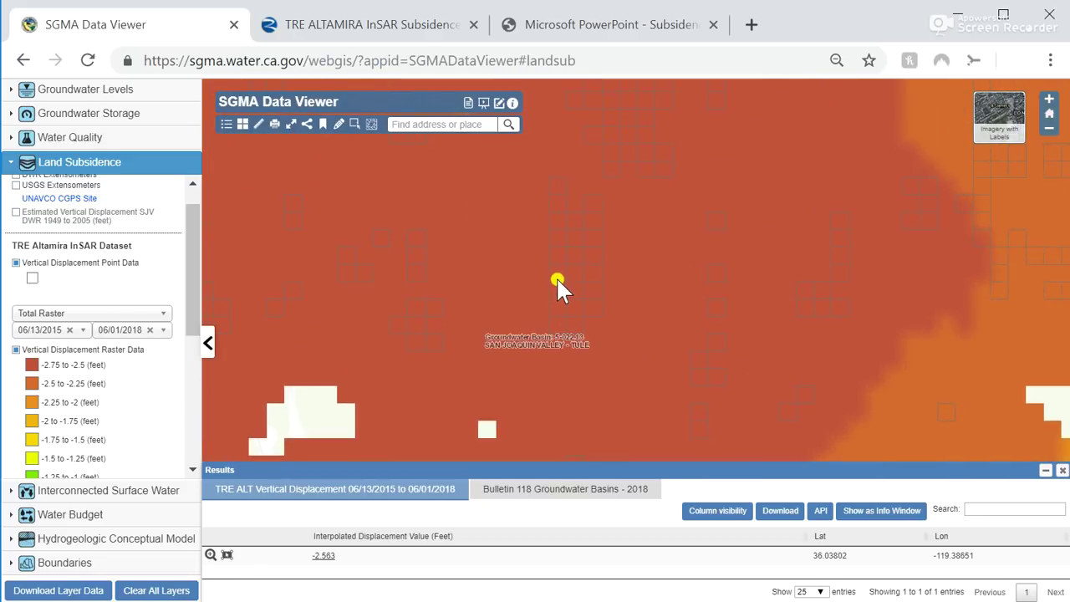
pyautogui.click(556, 277)
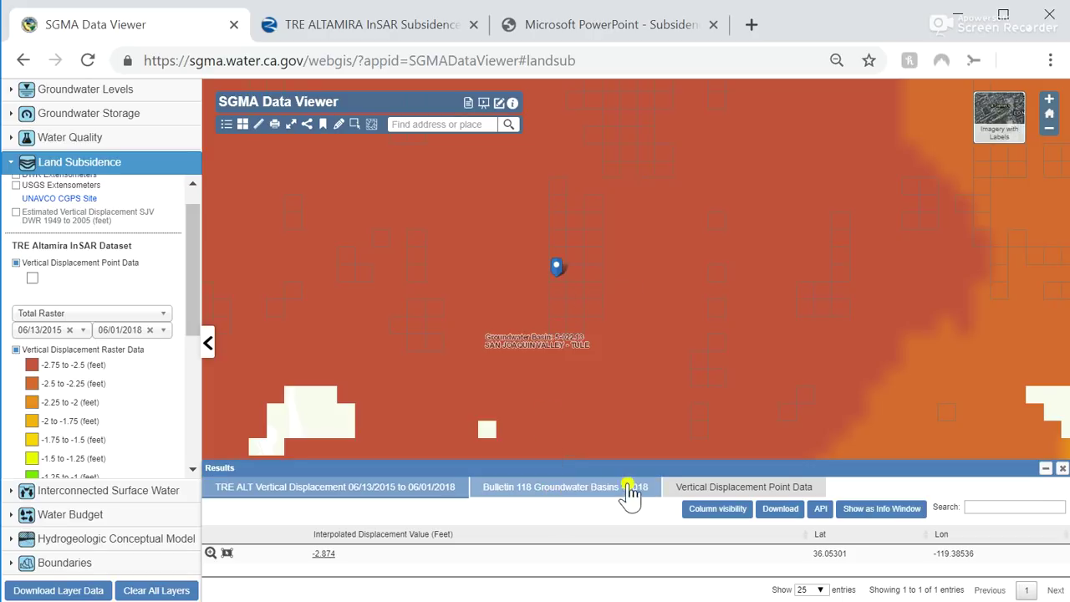
pyautogui.click(711, 491)
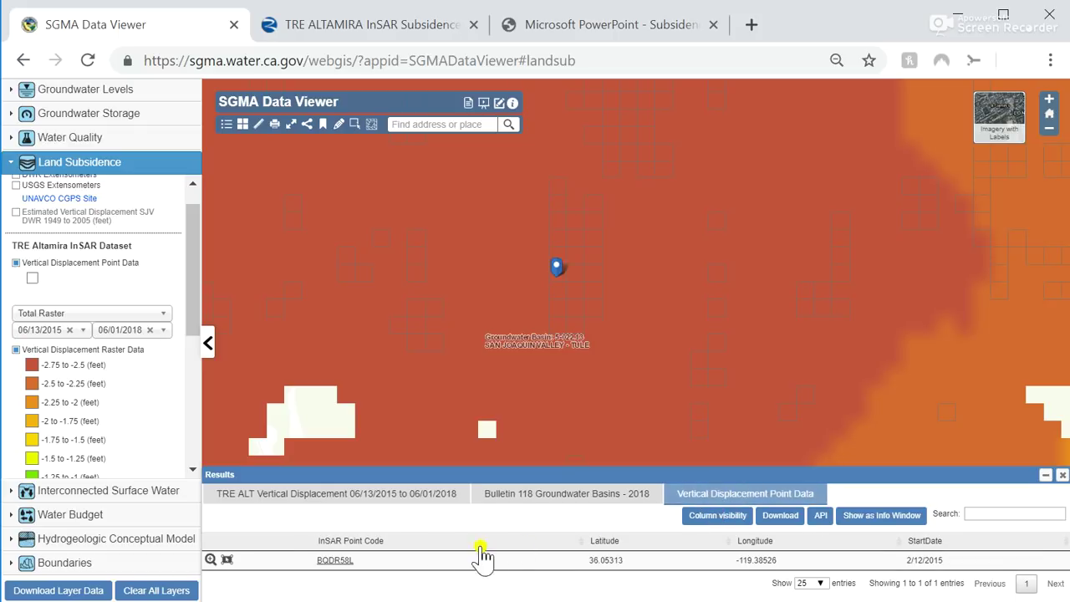
pyautogui.click(336, 561)
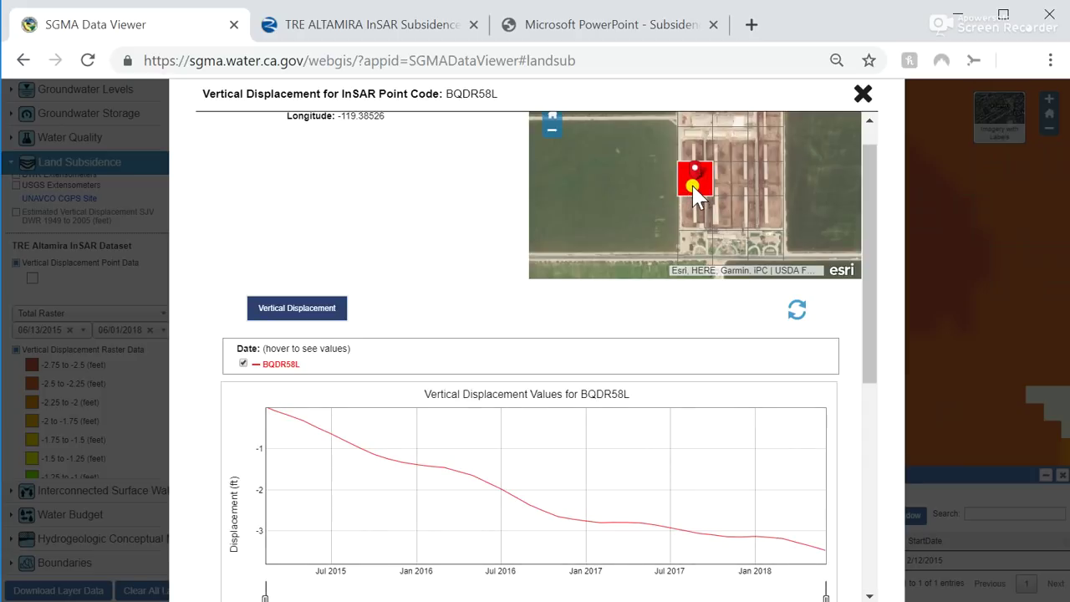
pyautogui.moveTo(872, 327)
pyautogui.mouseDown()
pyautogui.moveTo(877, 485)
pyautogui.moveTo(871, 324)
pyautogui.moveTo(872, 343)
pyautogui.mouseUp()
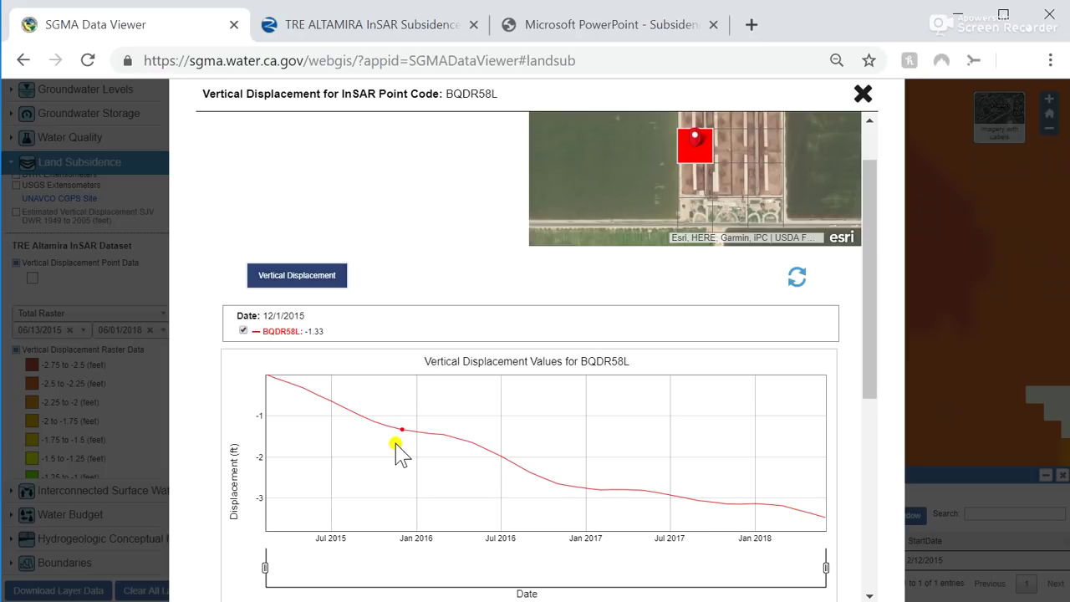
pyautogui.moveTo(867, 358); pyautogui.dragTo(883, 506)
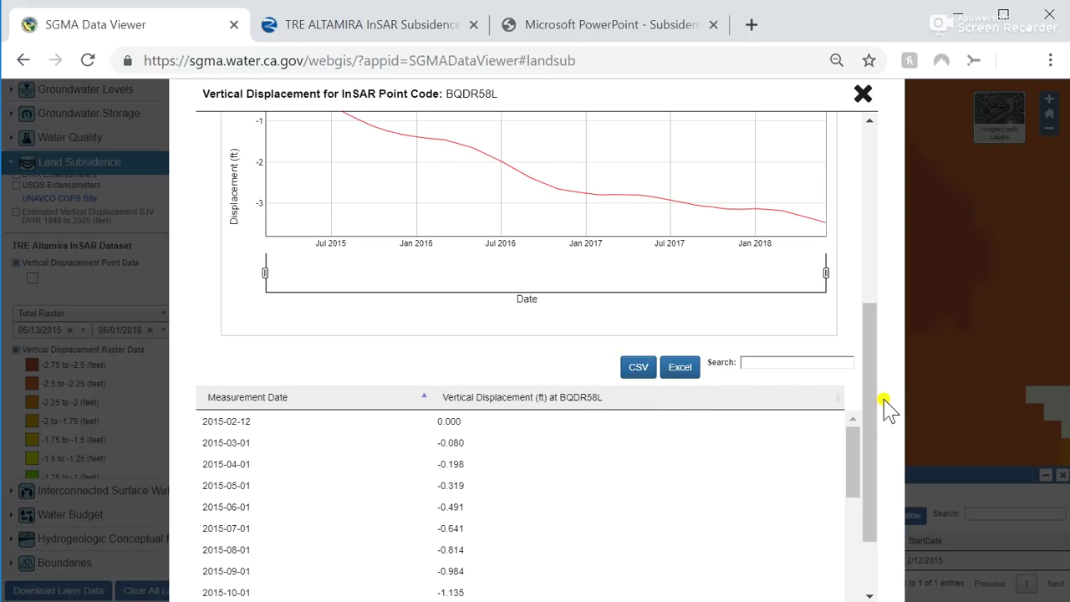
pyautogui.moveTo(879, 405); pyautogui.dragTo(879, 148)
pyautogui.click(862, 94)
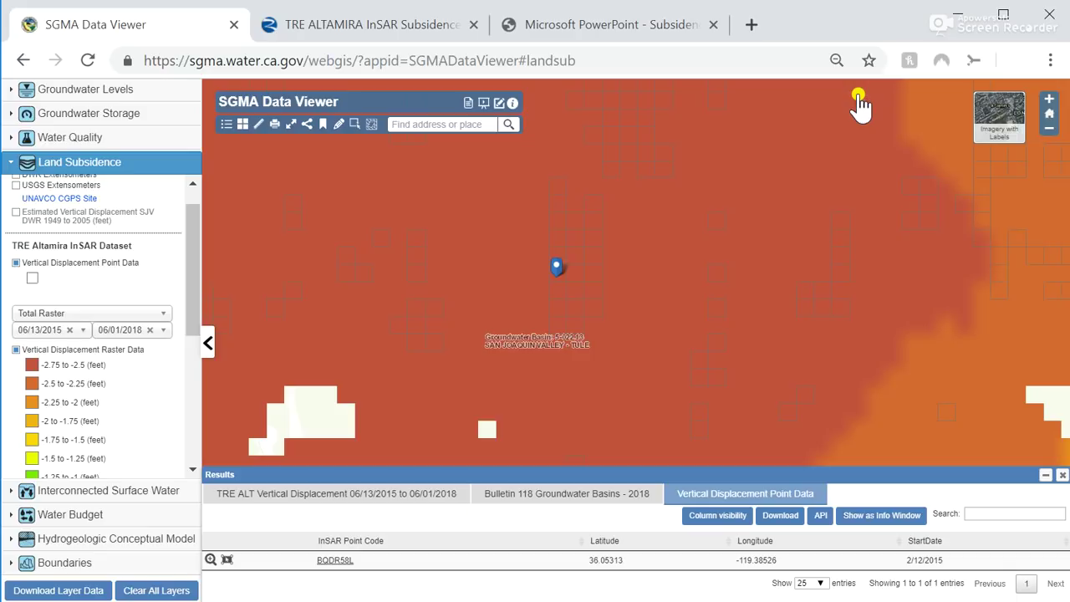
# Zoom out one level and open the TRE Altamira raster layer's documentation page
pyautogui.click(1048, 129)
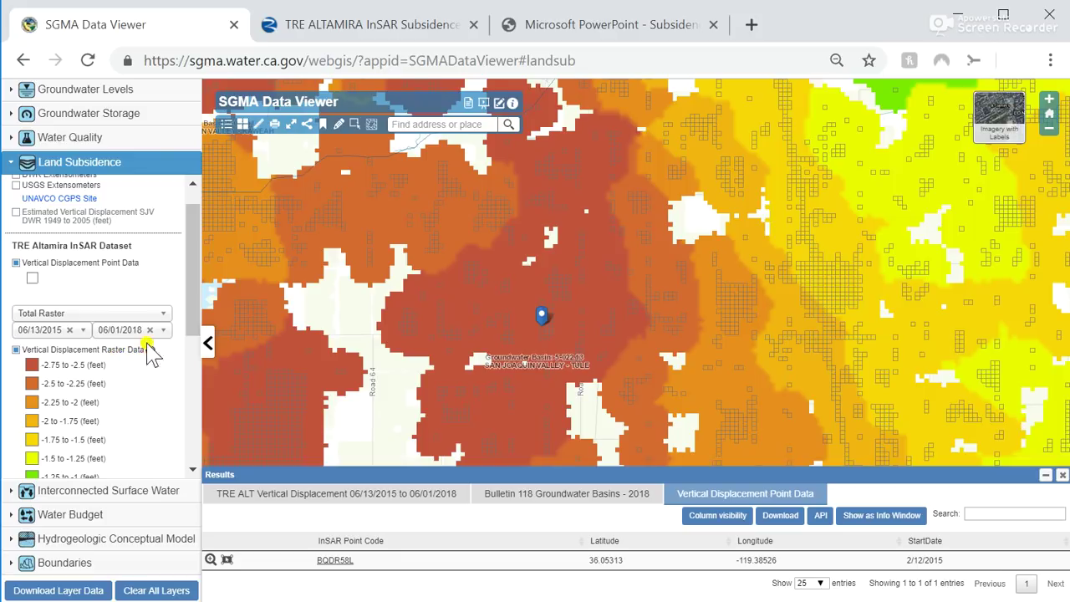
pyautogui.moveTo(110, 265)
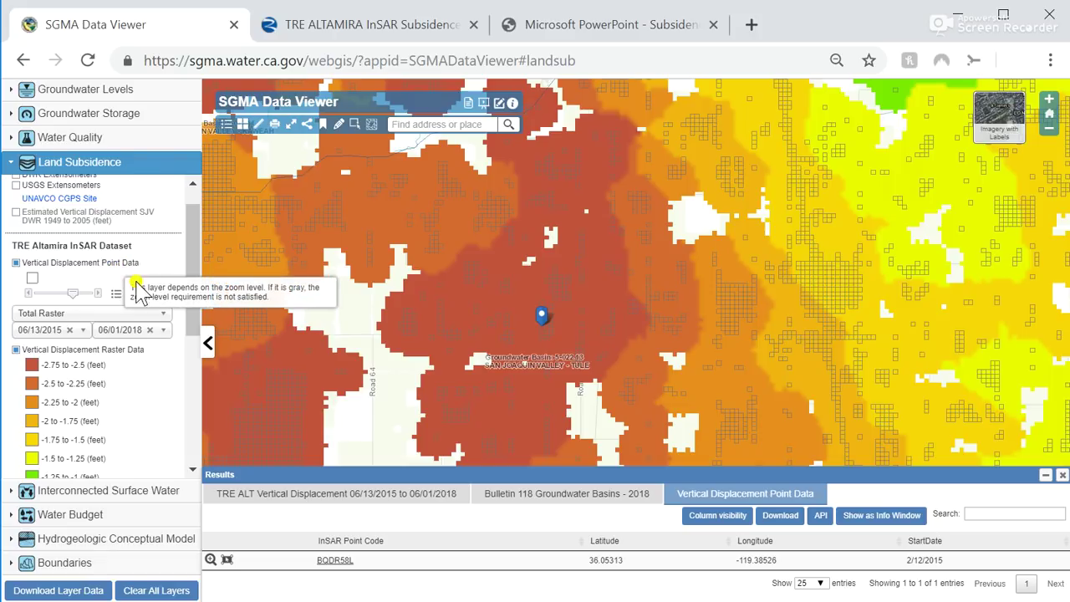
pyautogui.moveTo(159, 351)
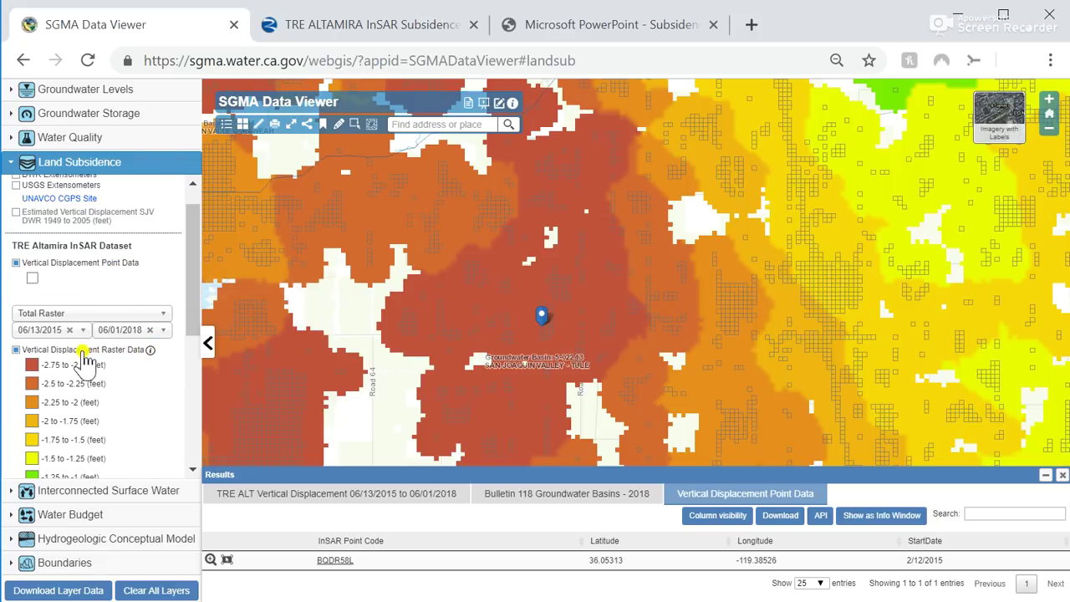
pyautogui.click(152, 353)
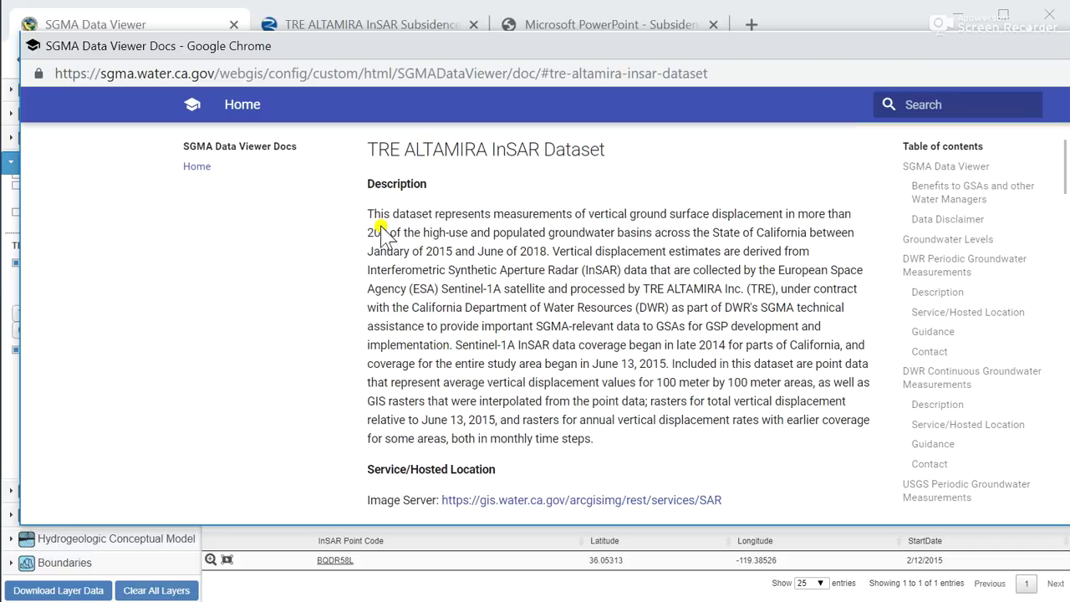
pyautogui.scroll(-3, 373, 381)
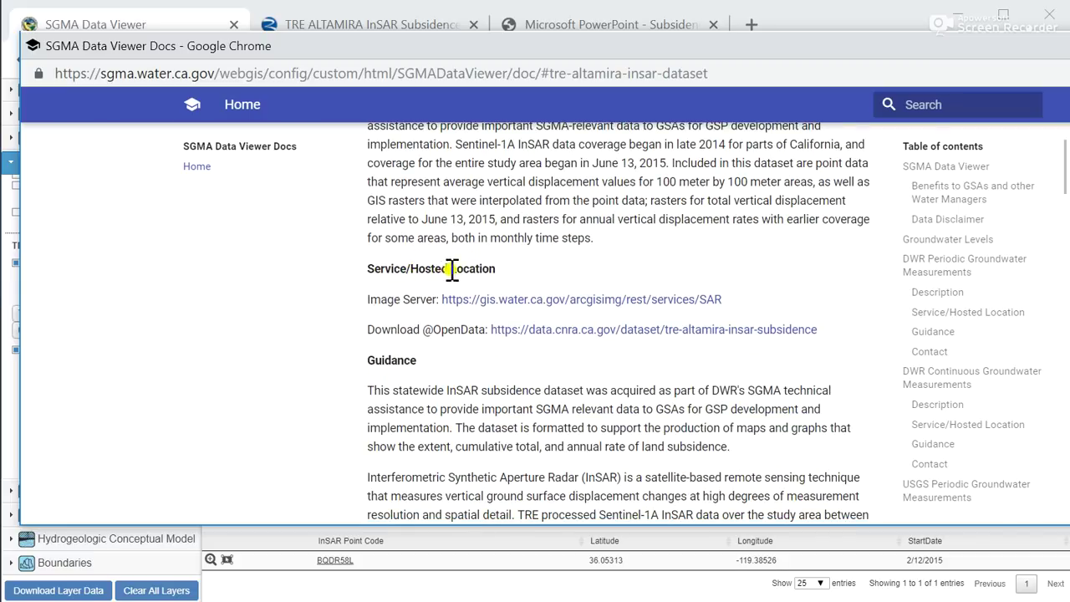
pyautogui.scroll(-2, 371, 368)
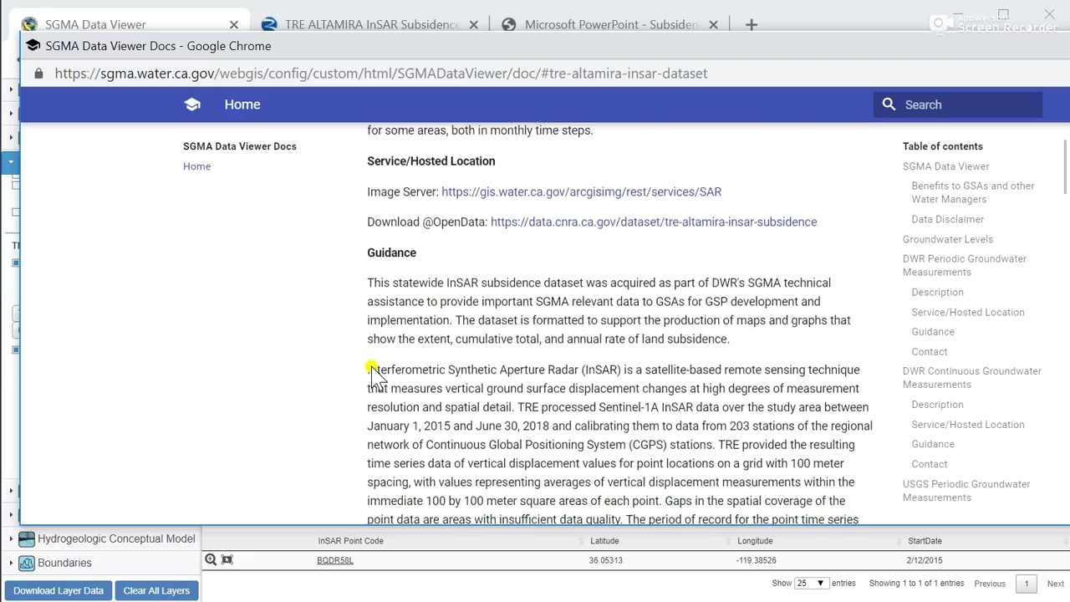
pyautogui.scroll(-1, 372, 372)
pyautogui.scroll(-8, 372, 368)
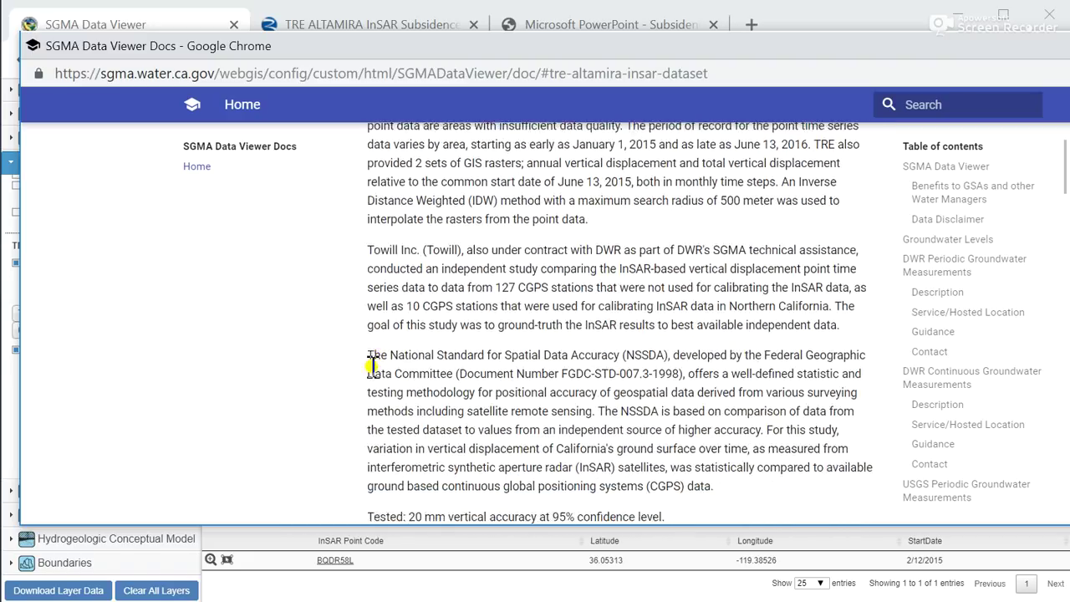
pyautogui.scroll(8, 372, 367)
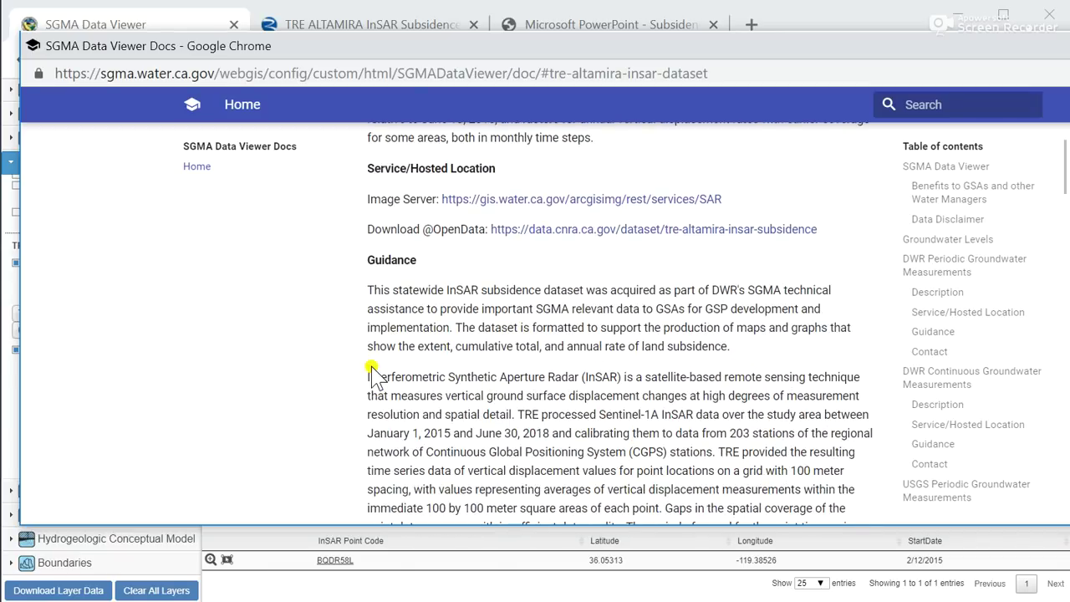
pyautogui.scroll(1, 371, 369)
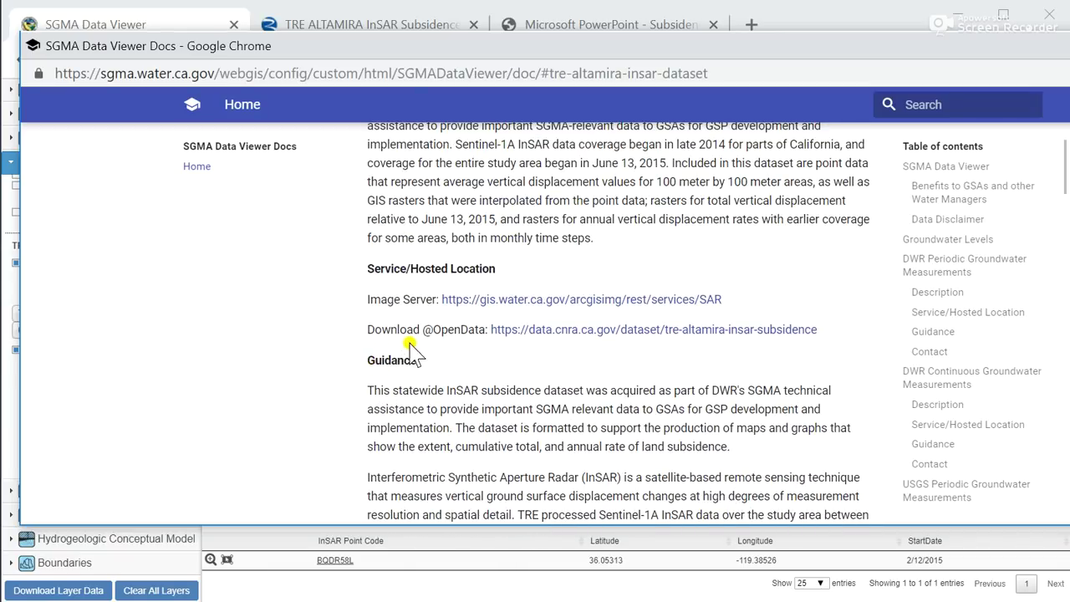
# Switch to the TRE ALTAMIRA InSAR Subsidence page and scroll to Additional Info (1/1/2015–6/1/2018)
pyautogui.click(337, 36)
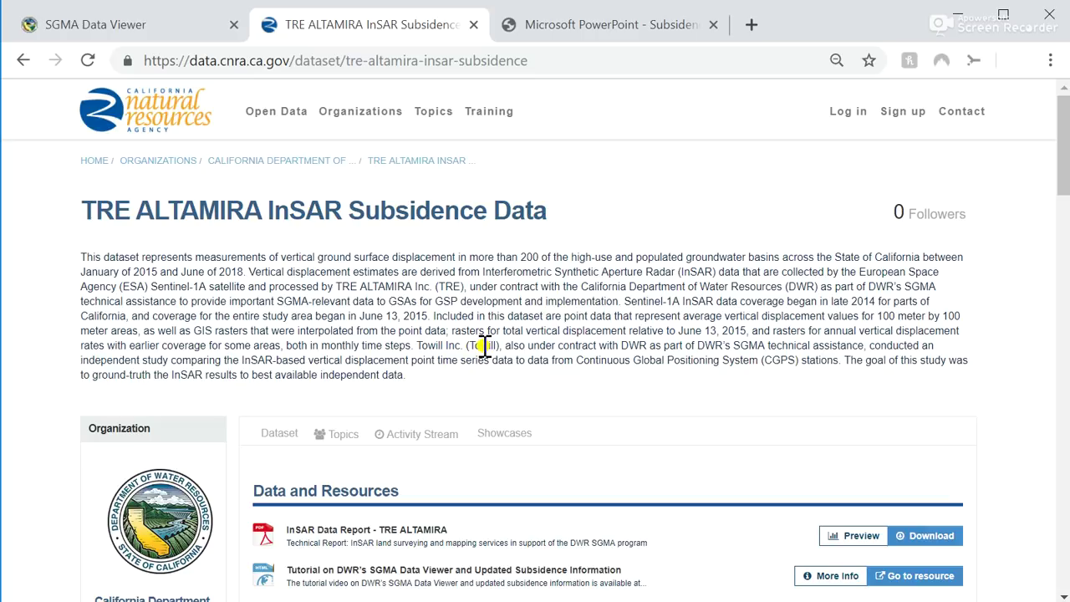
pyautogui.scroll(-2, 485, 348)
pyautogui.scroll(-1, 485, 349)
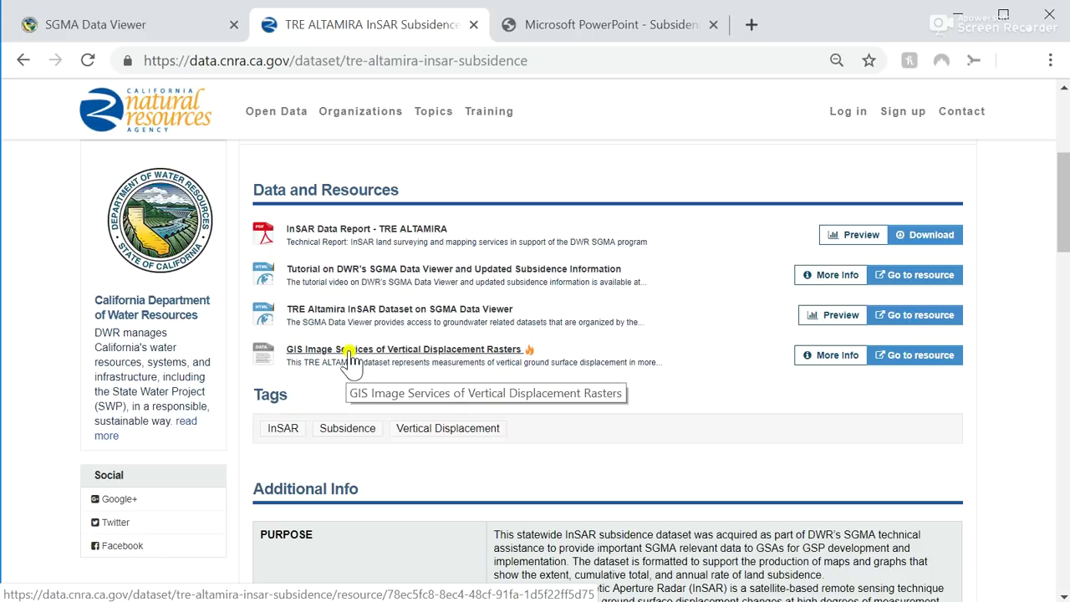
pyautogui.scroll(-2, 580, 475)
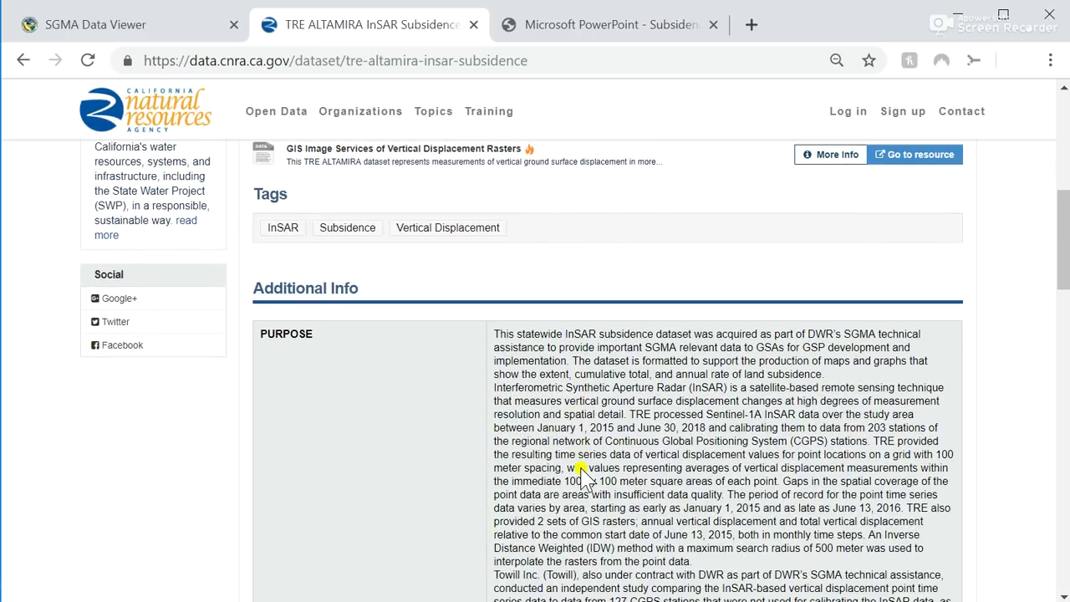
pyautogui.scroll(-1, 580, 472)
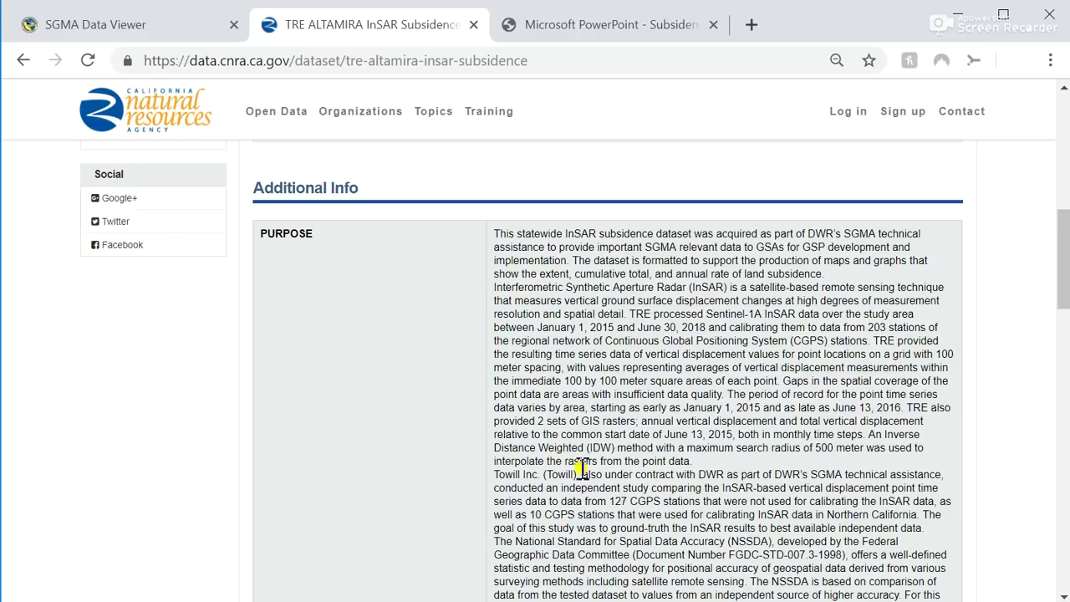
pyautogui.scroll(-1, 580, 470)
pyautogui.scroll(-2, 580, 470)
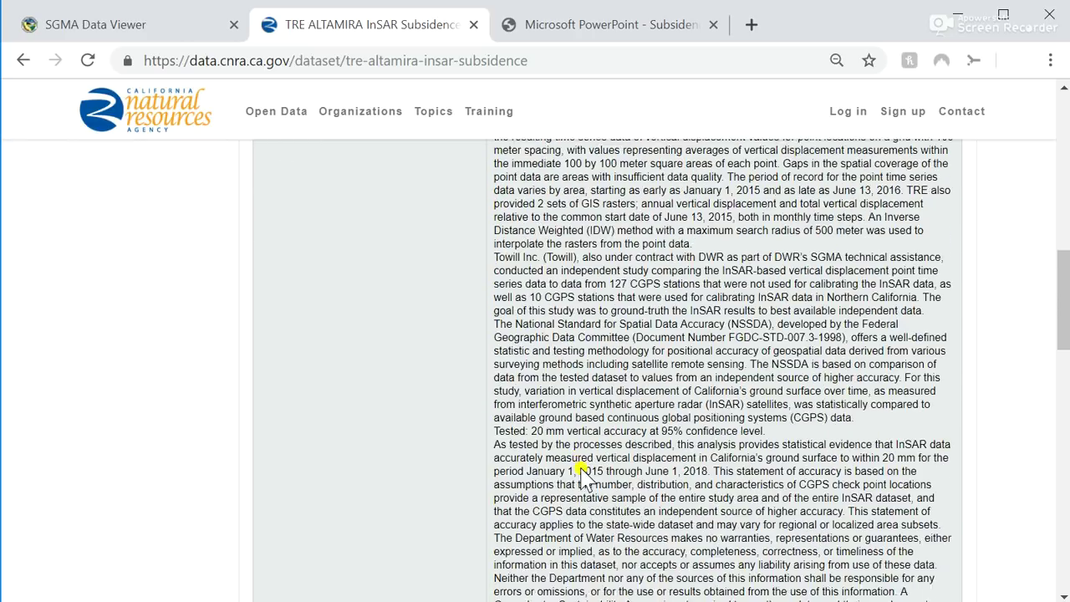
pyautogui.scroll(-2, 580, 470)
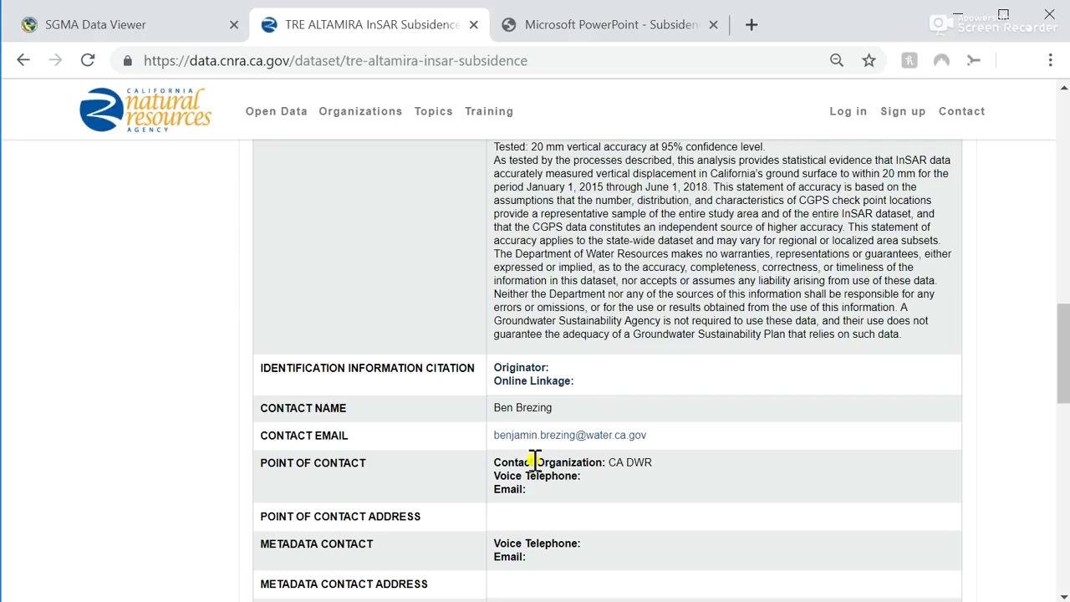
pyautogui.scroll(-2, 535, 462)
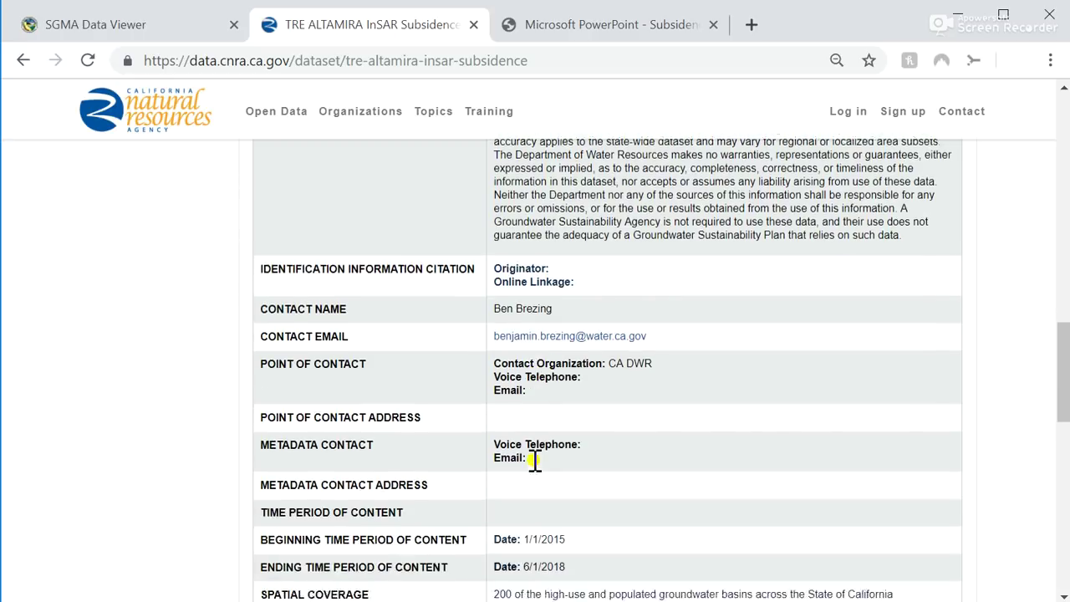
pyautogui.scroll(1, 535, 461)
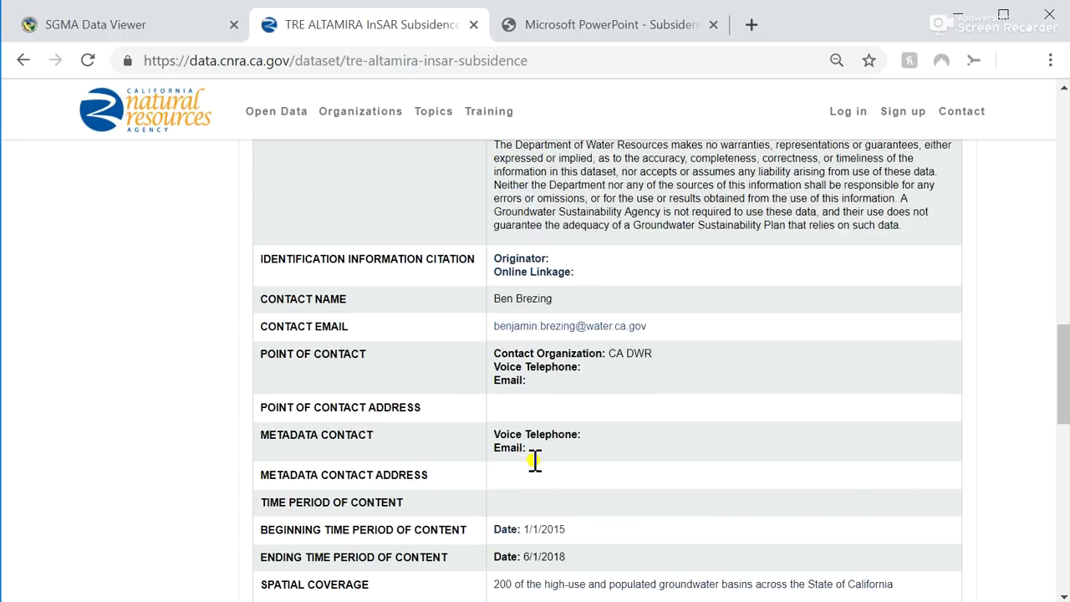